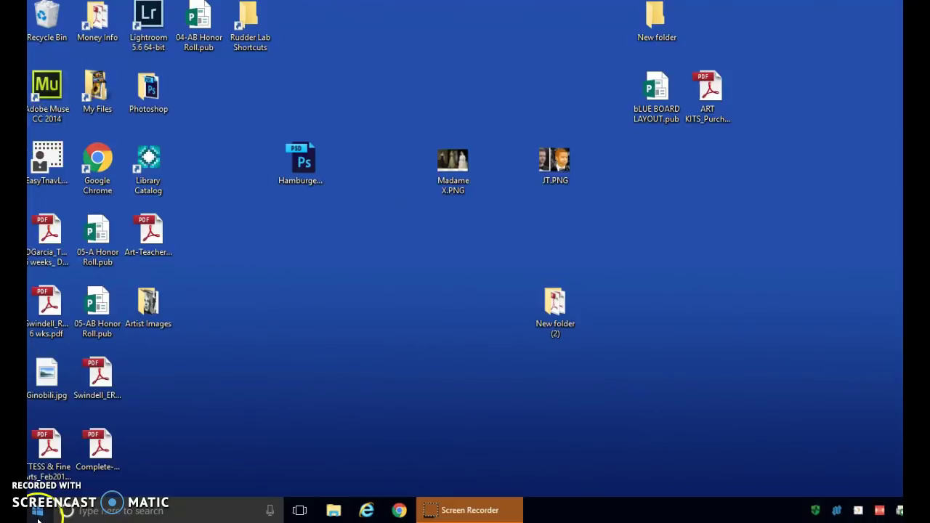
# - Open the Start menu and scroll the app list down to the Adobe programs, including Adobe Photoshop CC 2014
pyautogui.click(37, 510)
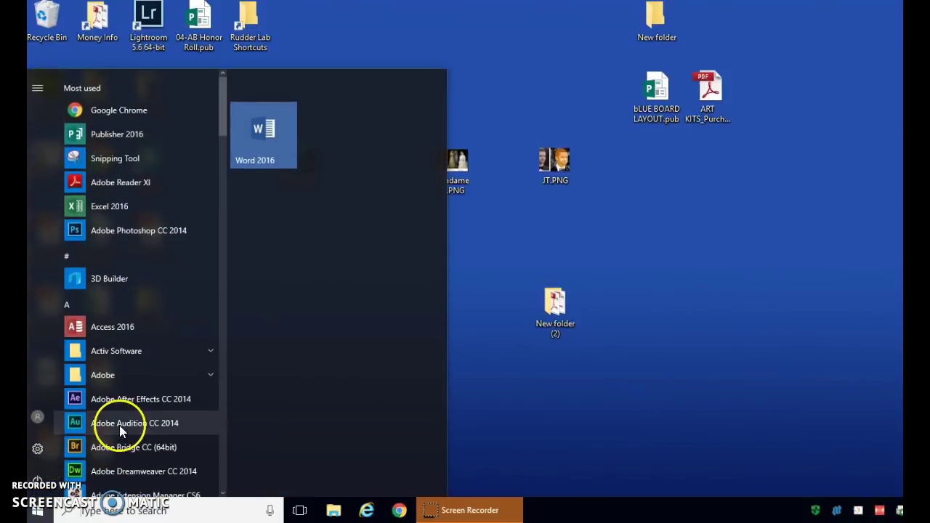
pyautogui.scroll(-1, 128, 420)
pyautogui.scroll(-5, 128, 422)
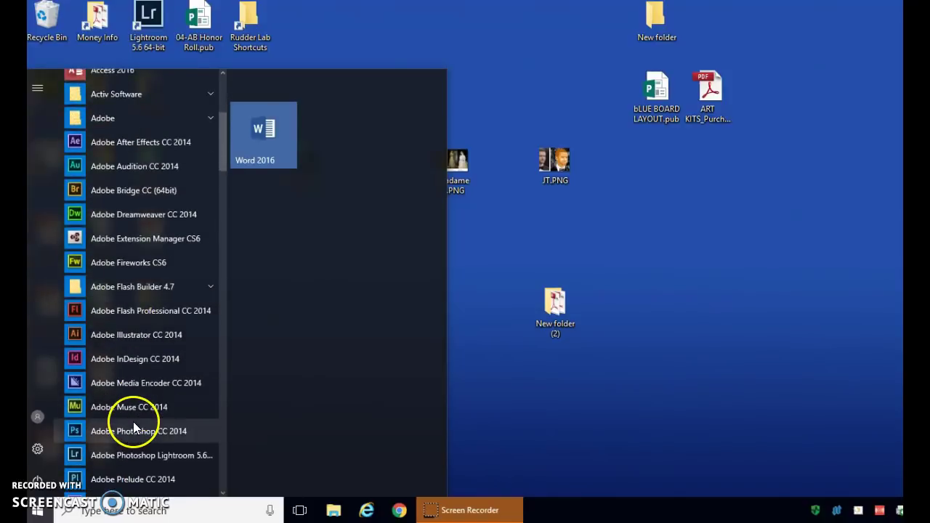
pyautogui.scroll(-2, 171, 366)
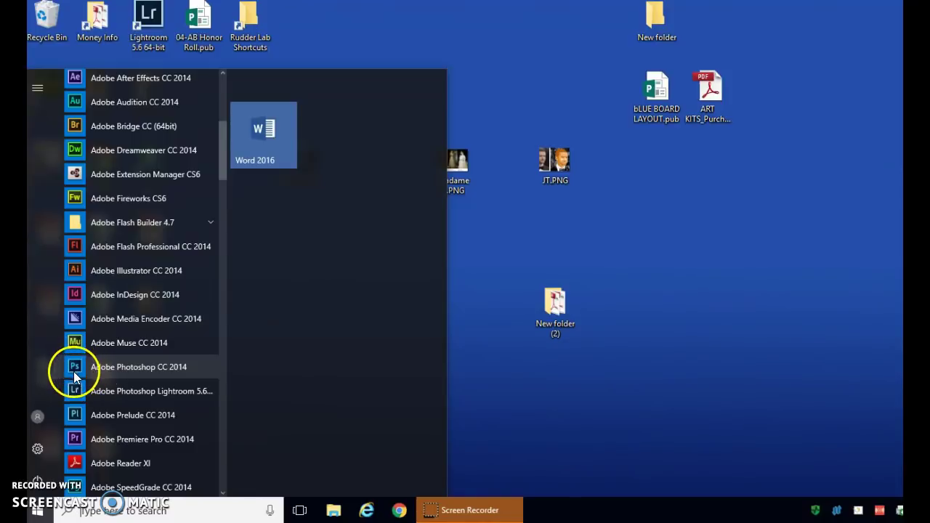
# - Launch Adobe Photoshop CC 2014 from the Start menu
pyautogui.click(105, 366)
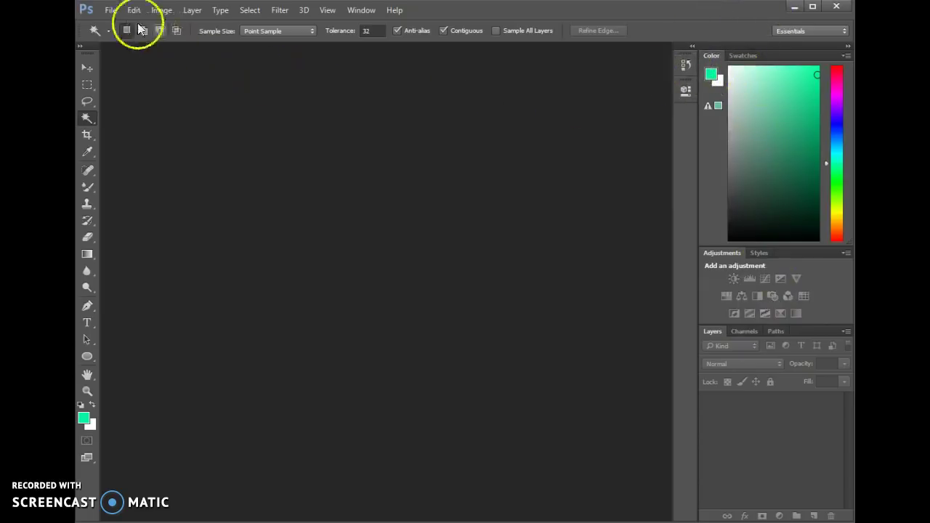
# - Create a new Default Photoshop Size document with a transparent background, named 'Hamburger_' plus the author's name
pyautogui.click(116, 10)
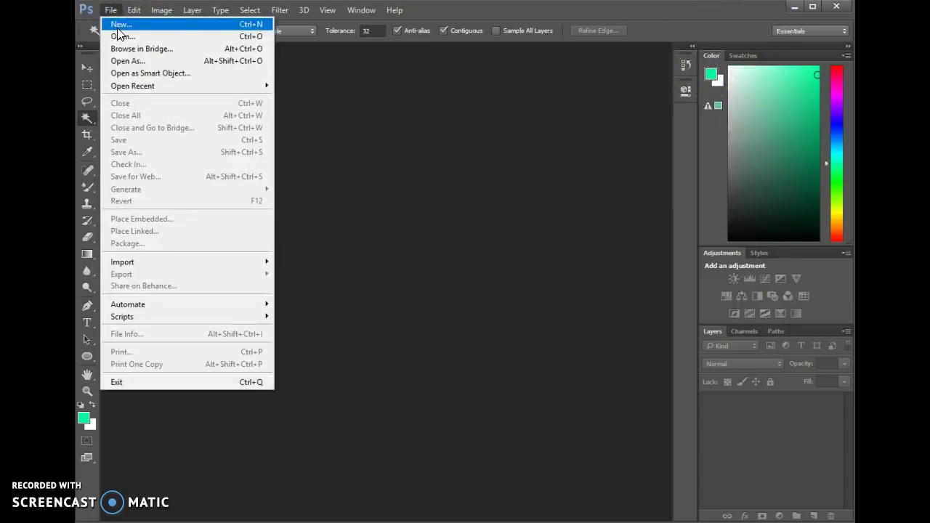
pyautogui.click(416, 202)
pyautogui.click(122, 25)
pyautogui.write('Hamburger')
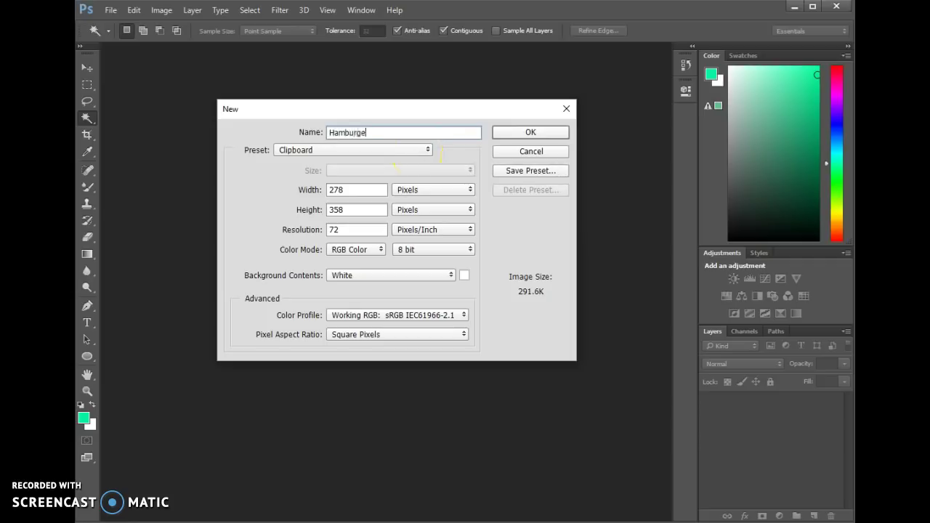
pyautogui.write('_Cindy Swindell')
pyautogui.click(319, 151)
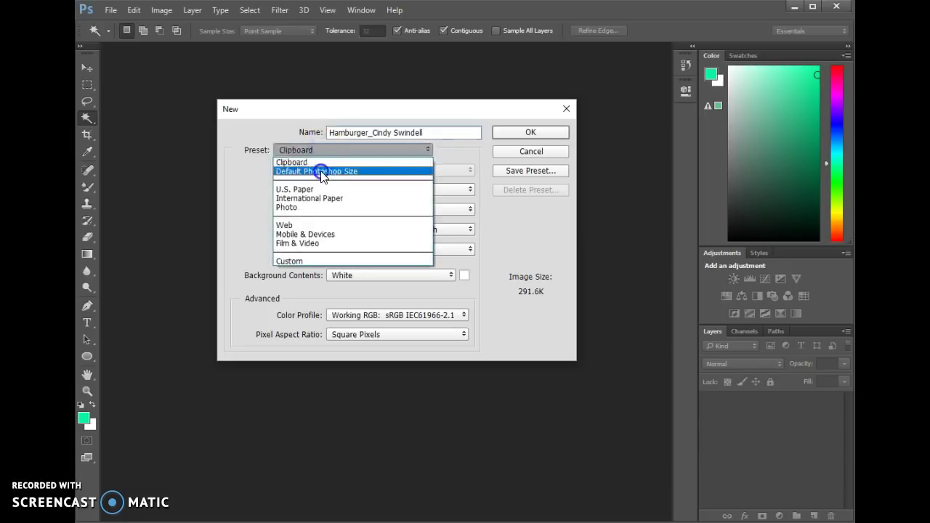
pyautogui.click(320, 173)
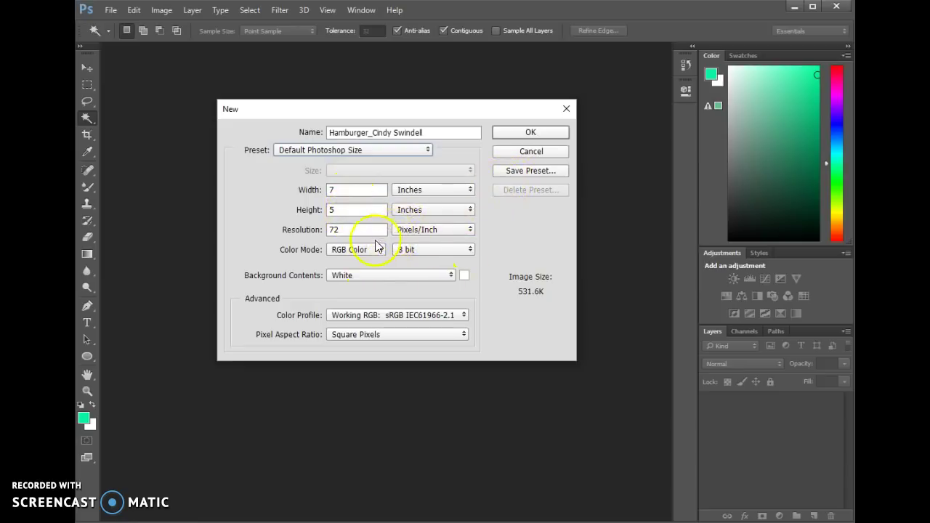
pyautogui.click(362, 278)
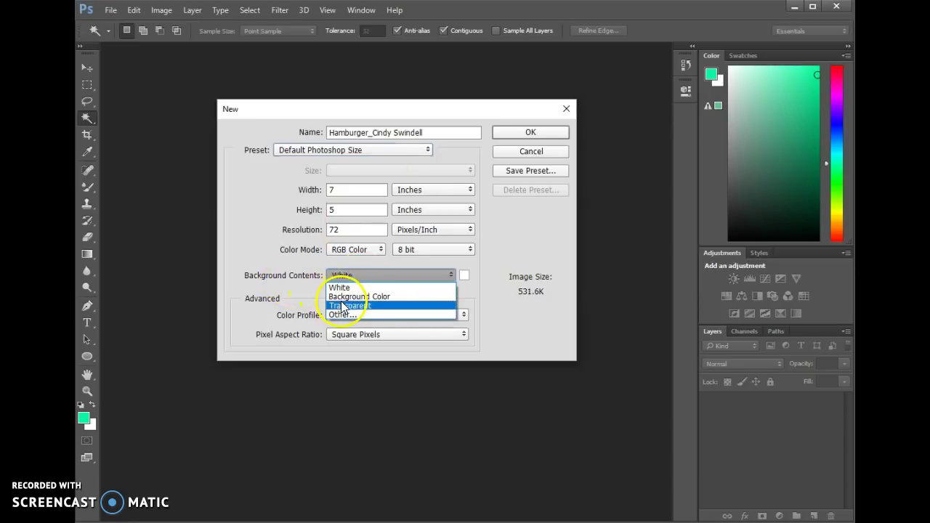
pyautogui.click(341, 305)
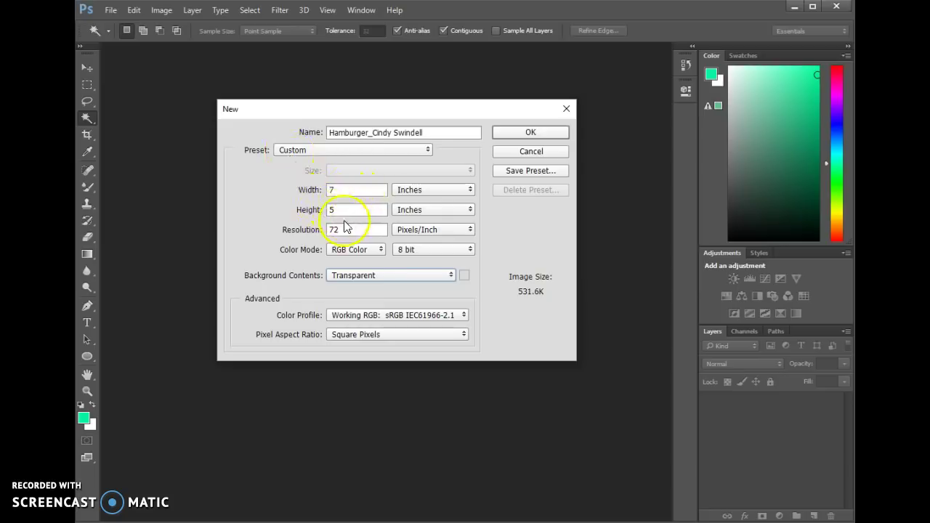
pyautogui.click(540, 133)
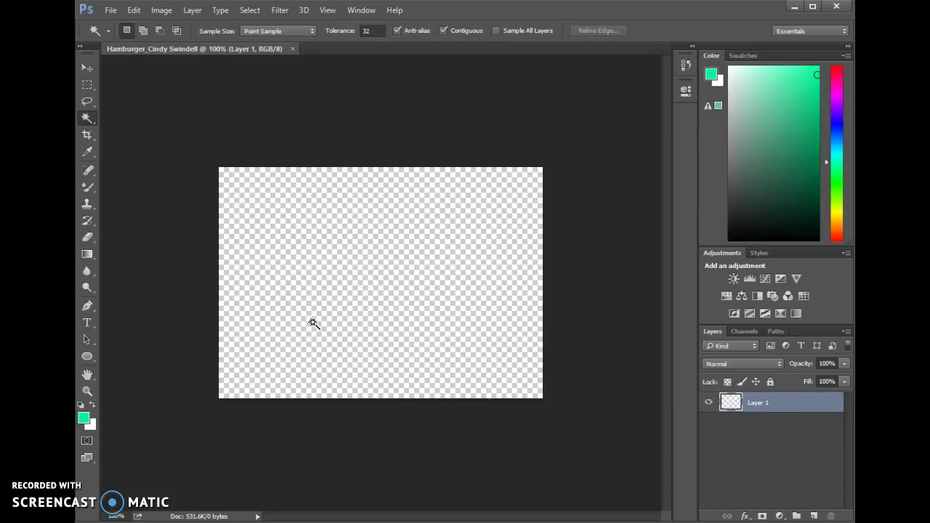
# - Select the Brush Tool with a hard round tip at 100% hardness and 300 px size
pyautogui.click(388, 345)
pyautogui.click(712, 333)
pyautogui.click(94, 192)
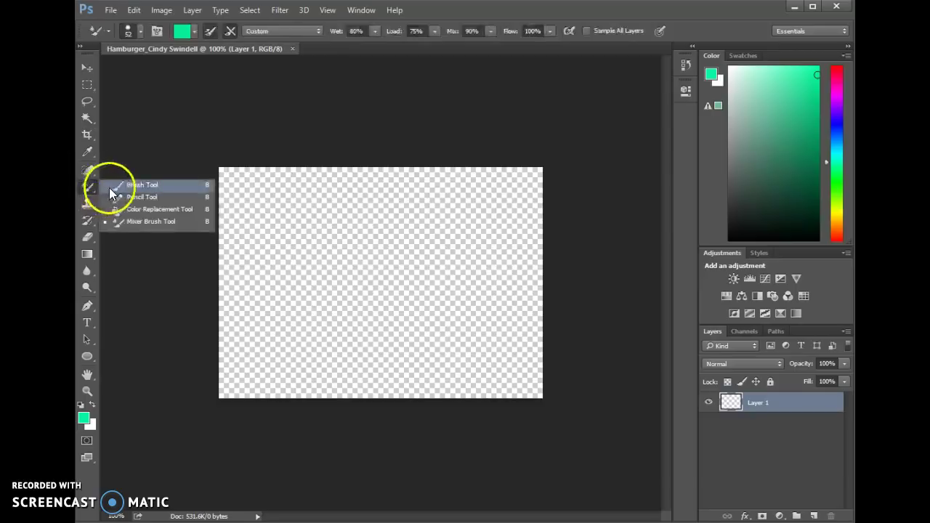
pyautogui.click(126, 189)
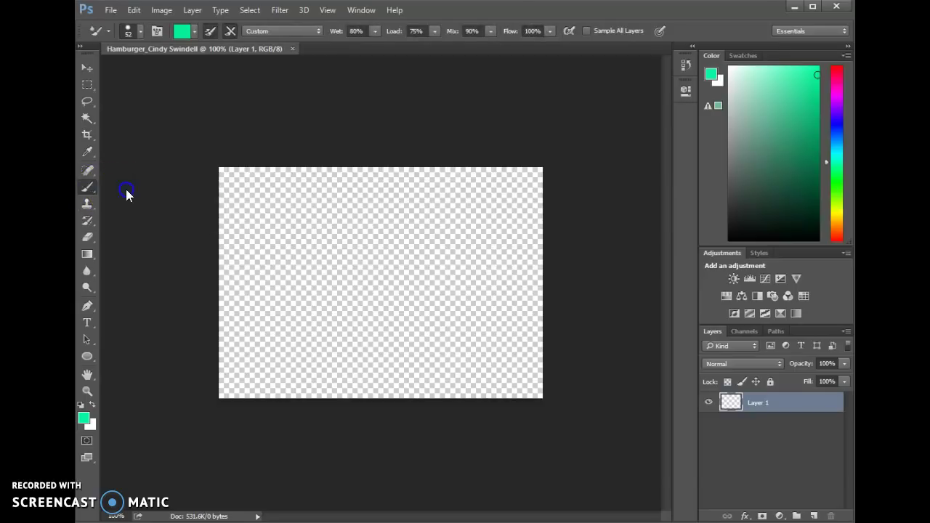
pyautogui.click(140, 30)
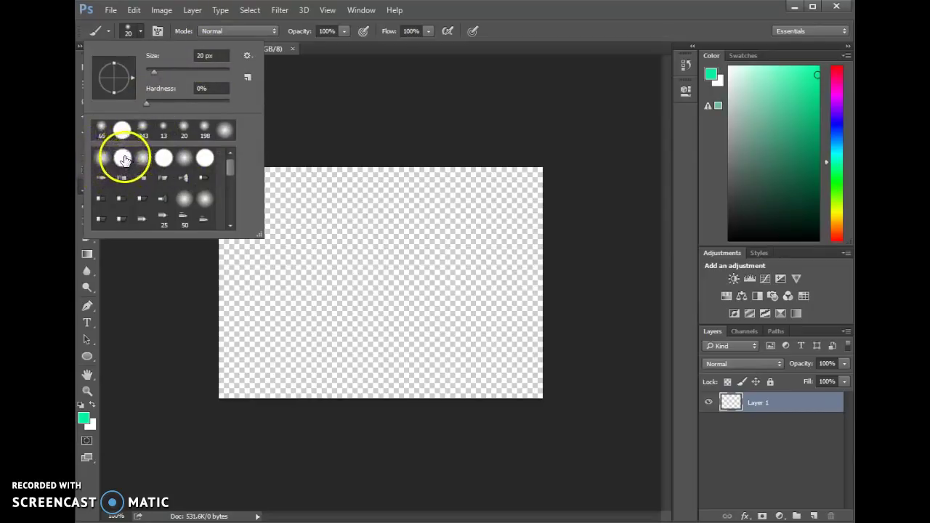
pyautogui.click(120, 131)
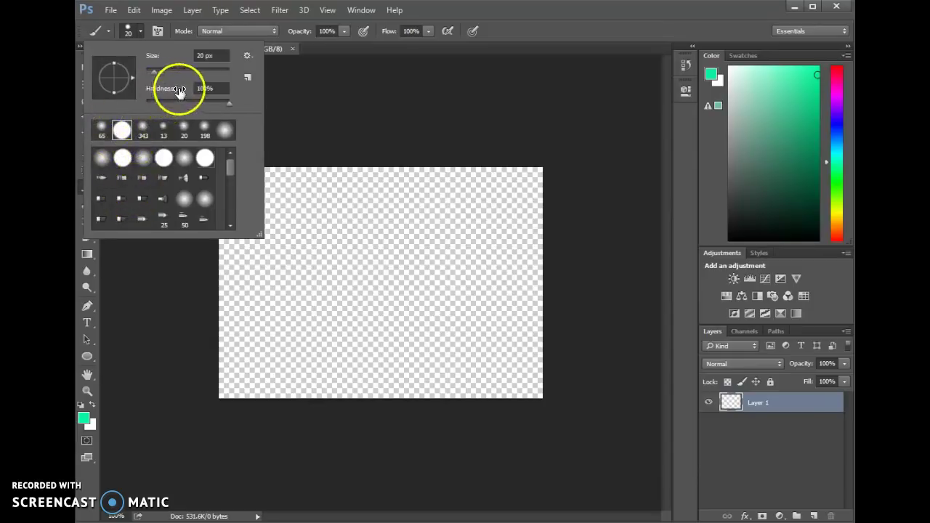
pyautogui.moveTo(153, 72); pyautogui.dragTo(180, 71)
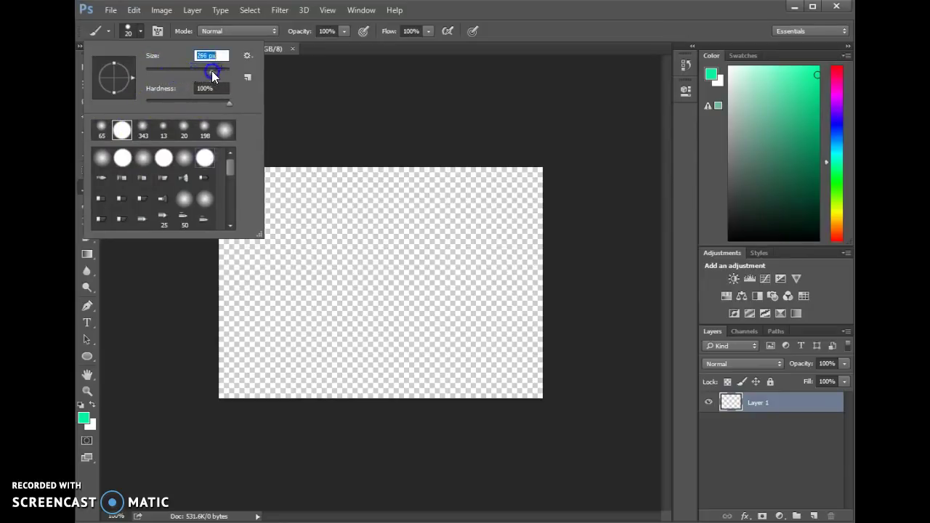
pyautogui.moveTo(212, 71); pyautogui.dragTo(211, 71)
pyautogui.write('300')
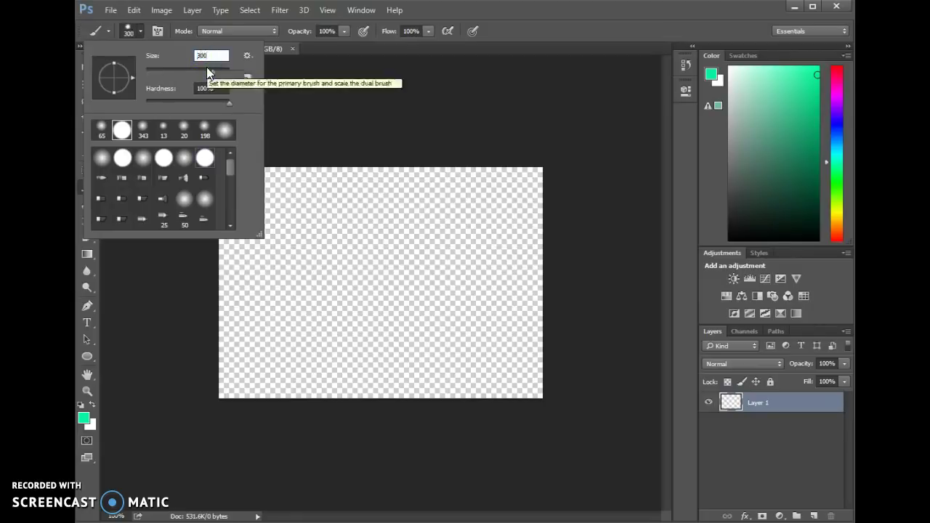
pyautogui.click(207, 154)
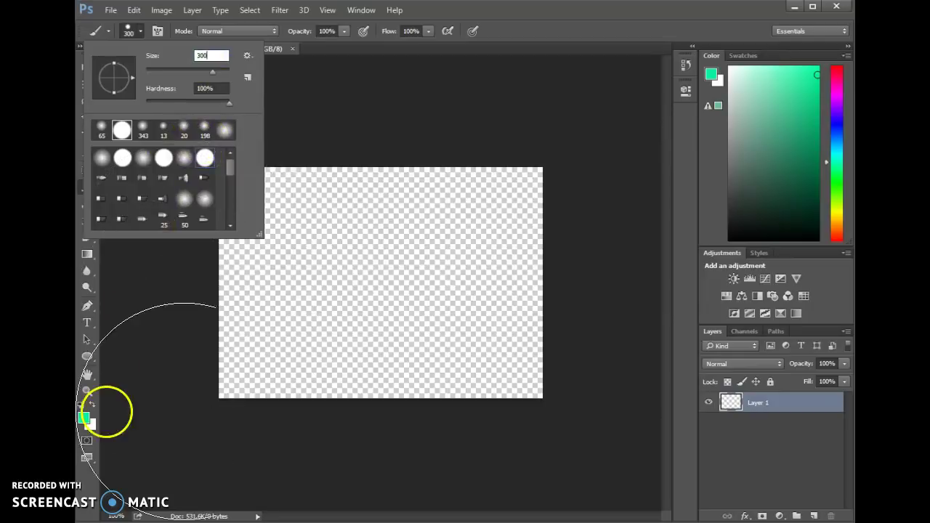
# - Set the foreground colour to orange f28606 (R 242, G 134, B 6)
pyautogui.click(85, 419)
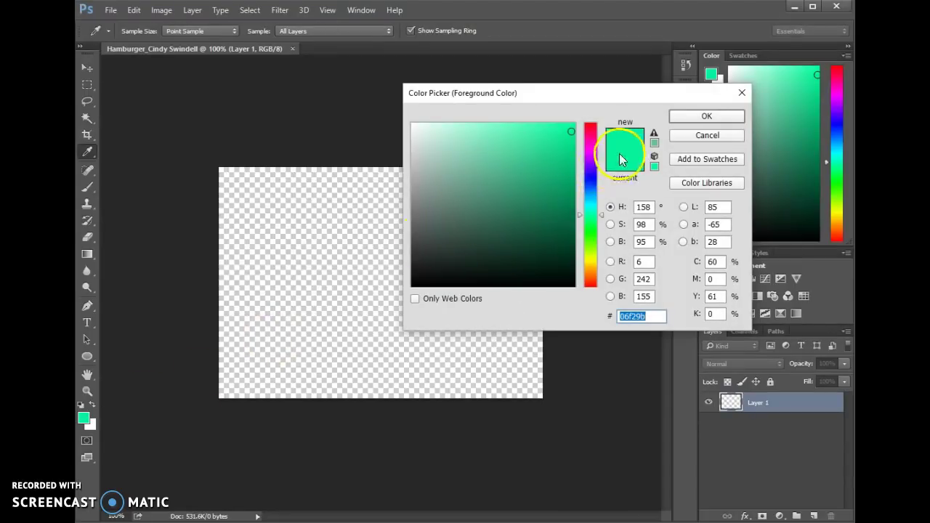
pyautogui.moveTo(598, 215)
pyautogui.mouseDown()
pyautogui.moveTo(609, 240)
pyautogui.moveTo(599, 273)
pyautogui.mouseUp()
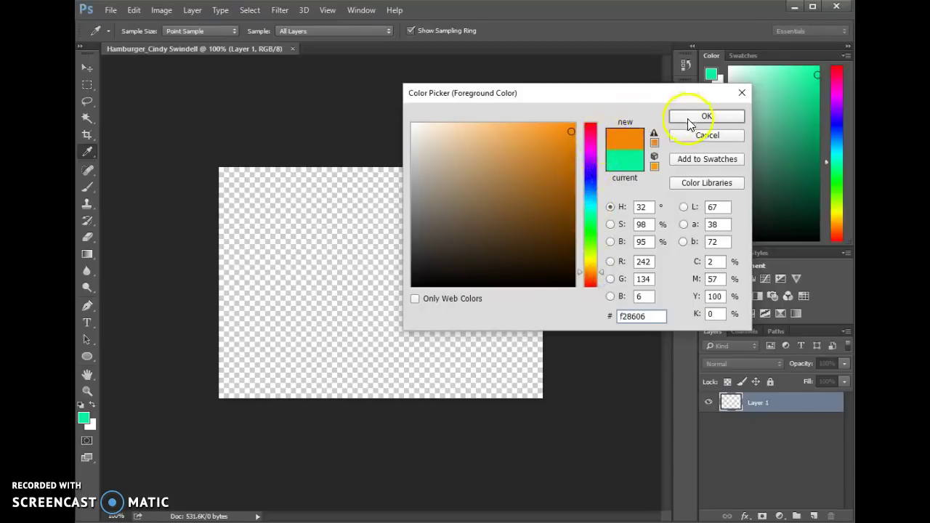
pyautogui.click(689, 117)
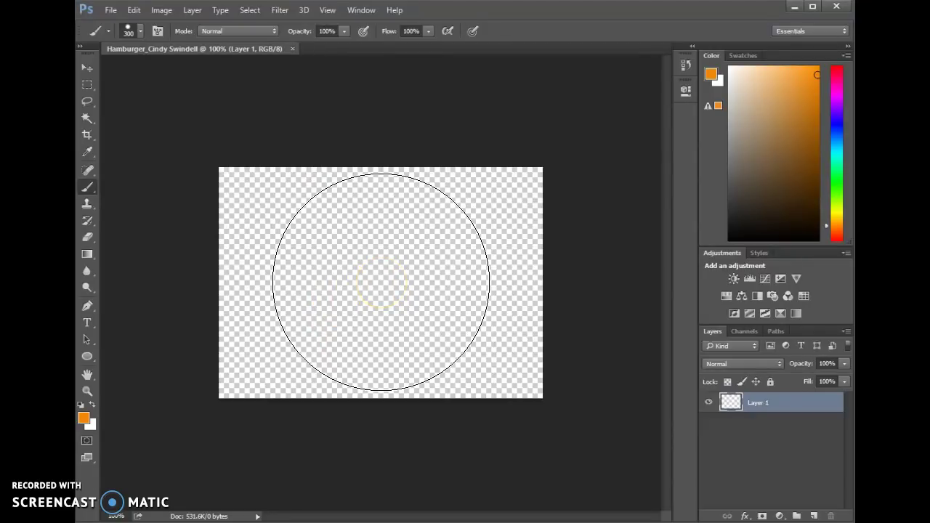
# - Stamp a 300 px orange disc at the centre of the canvas
pyautogui.click(381, 282)
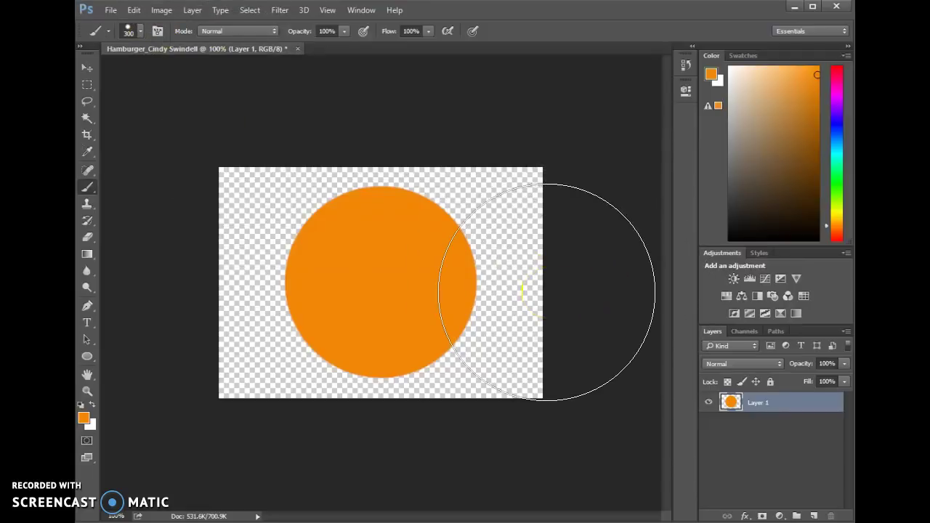
# - Rename Layer 1, holding the orange disc, to 'bun bottom'
pyautogui.click(759, 405)
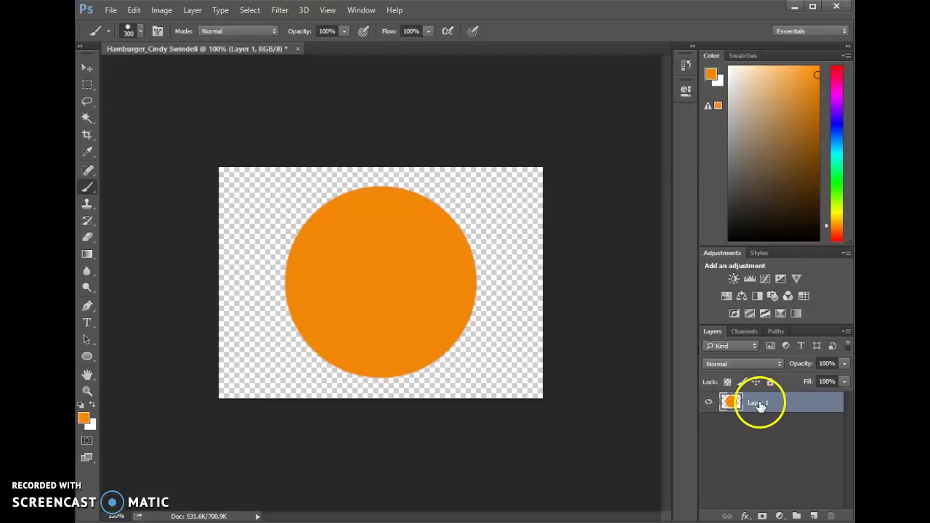
pyautogui.click(759, 405)
pyautogui.doubleClick(758, 404)
pyautogui.click(789, 461)
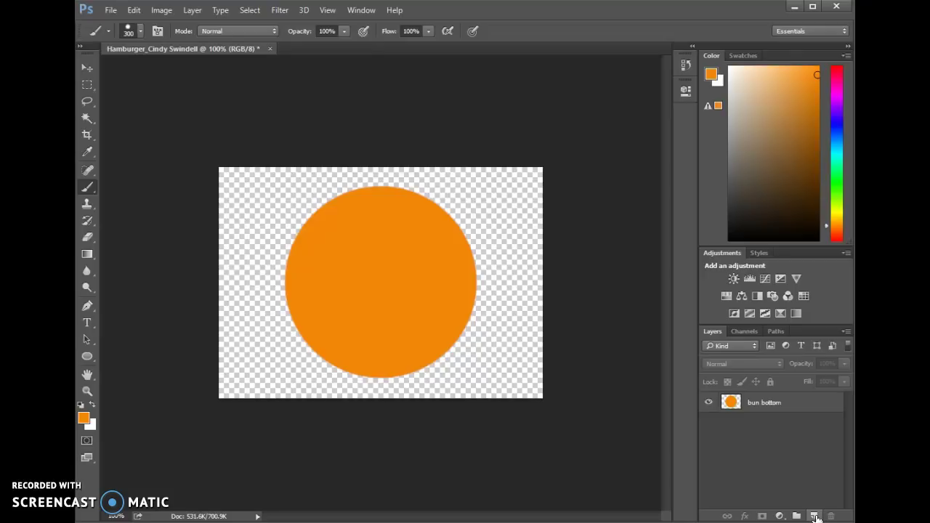
# - Add a new layer above 'bun bottom' and name it 'burger'
pyautogui.click(816, 516)
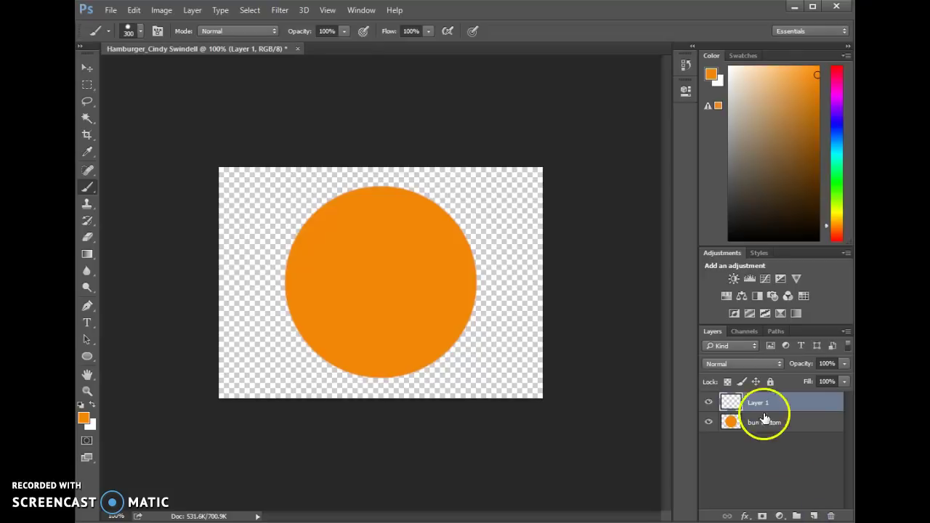
pyautogui.click(753, 403)
pyautogui.doubleClick(759, 406)
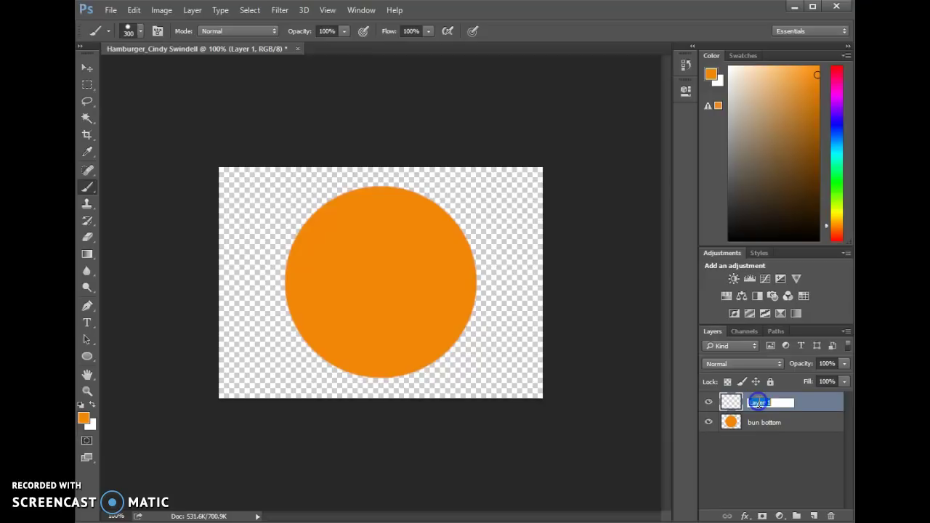
pyautogui.write('burgwe')
pyautogui.write('ger')
pyautogui.press('Return')
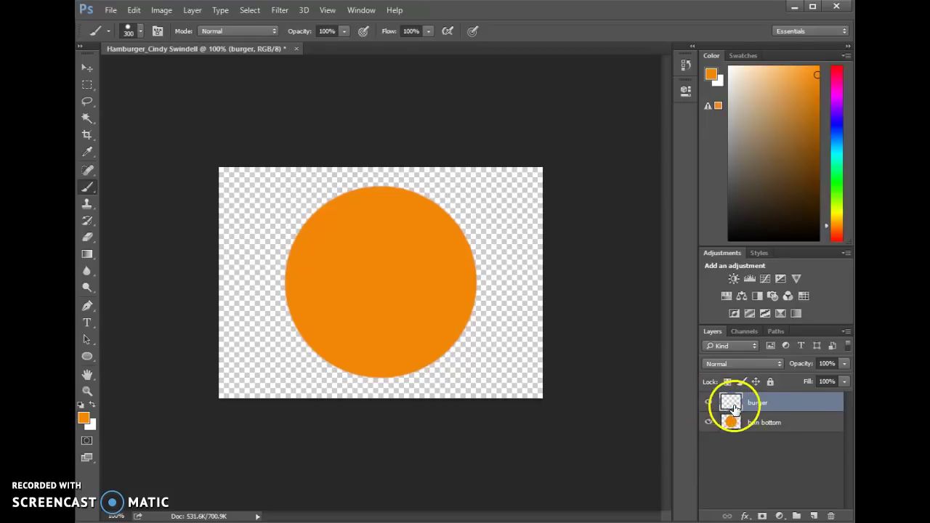
pyautogui.click(709, 402)
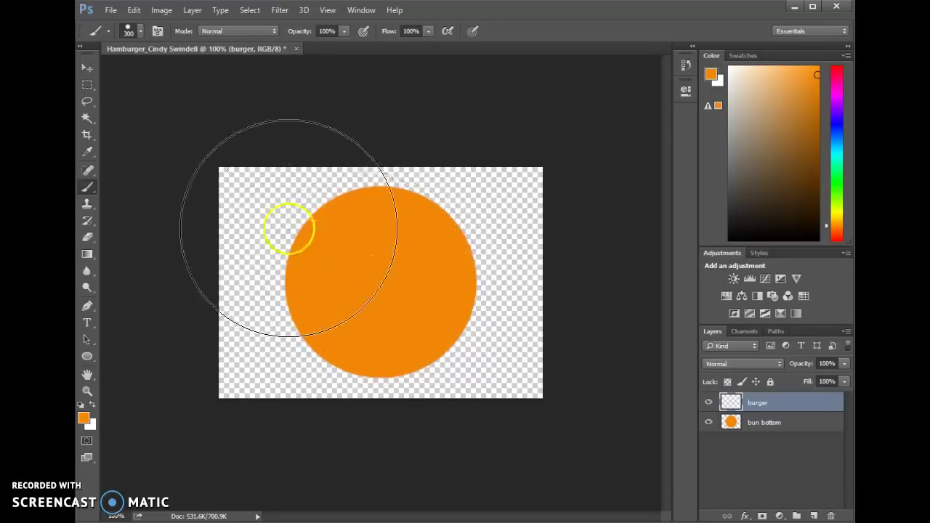
# - Paint a 250 px dark brown (402608) patty disc at the canvas centre on the burger layer
pyautogui.click(142, 30)
pyautogui.doubleClick(201, 55)
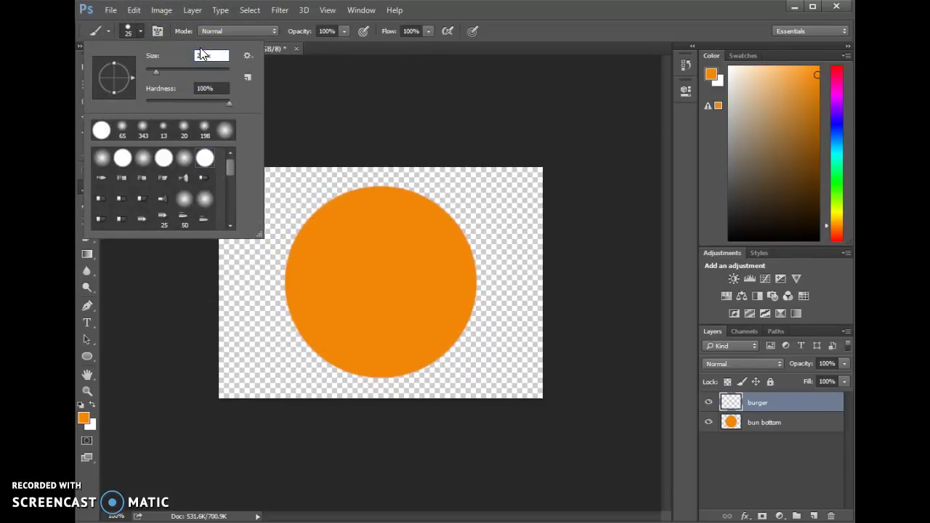
pyautogui.click(84, 420)
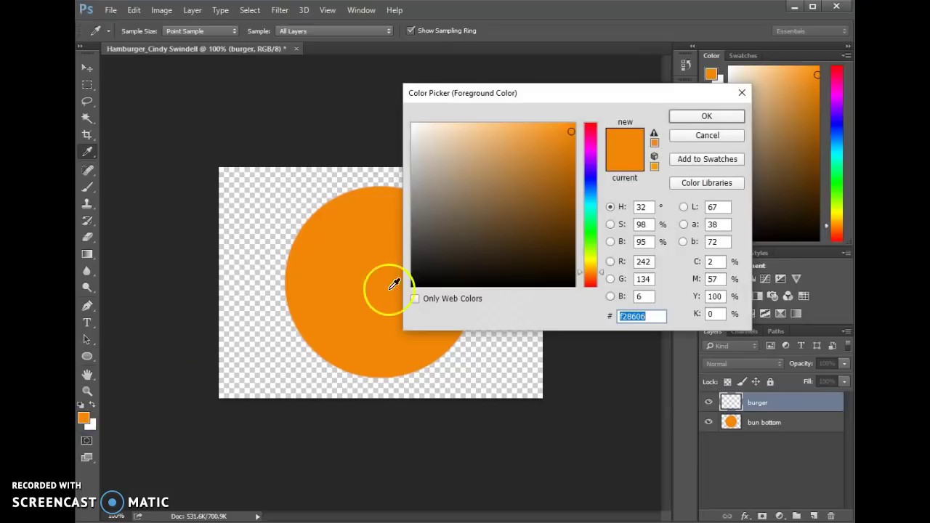
pyautogui.moveTo(565, 233); pyautogui.dragTo(553, 245)
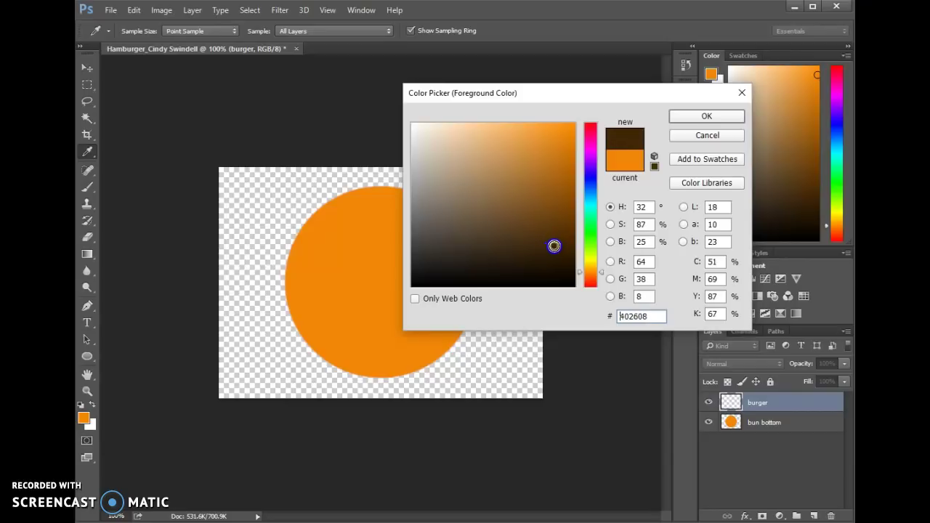
pyautogui.click(690, 116)
pyautogui.press('b')
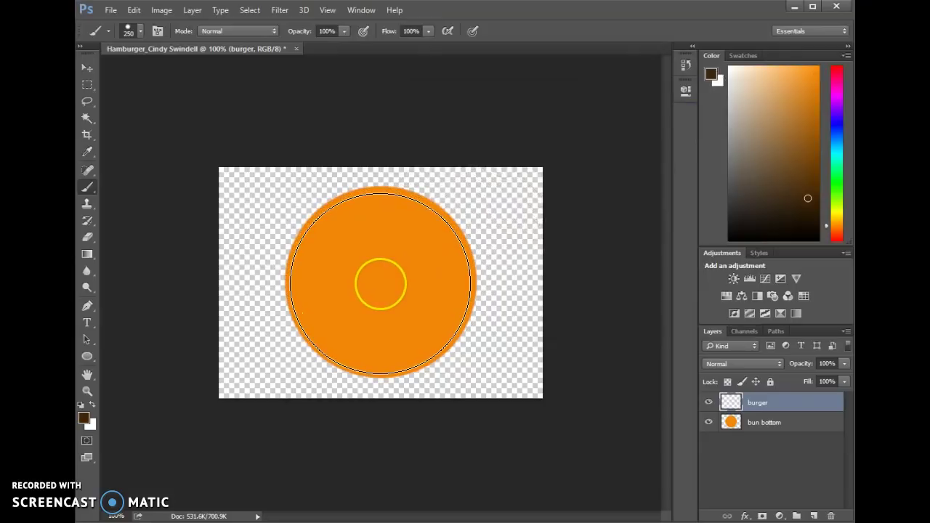
pyautogui.click(381, 282)
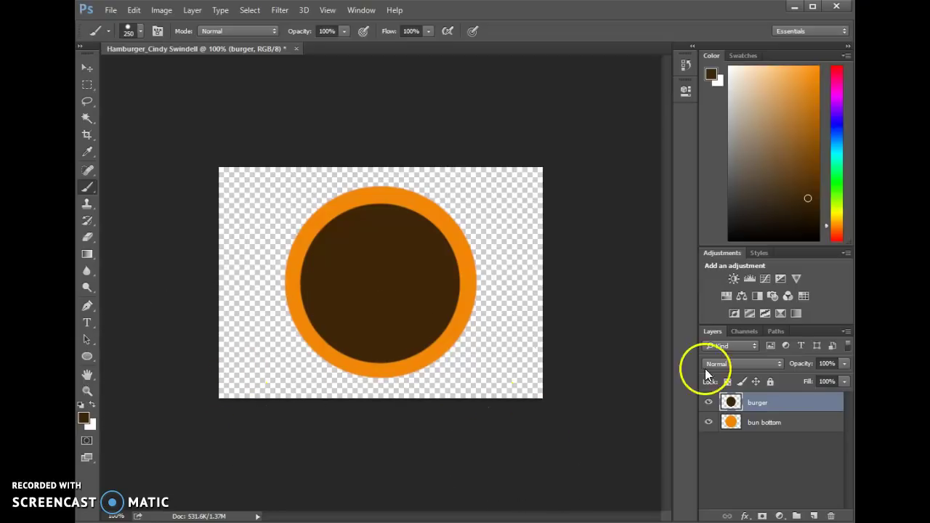
# - Add a new layer above 'burger' and name it 'lettuce'
pyautogui.click(815, 516)
pyautogui.doubleClick(755, 402)
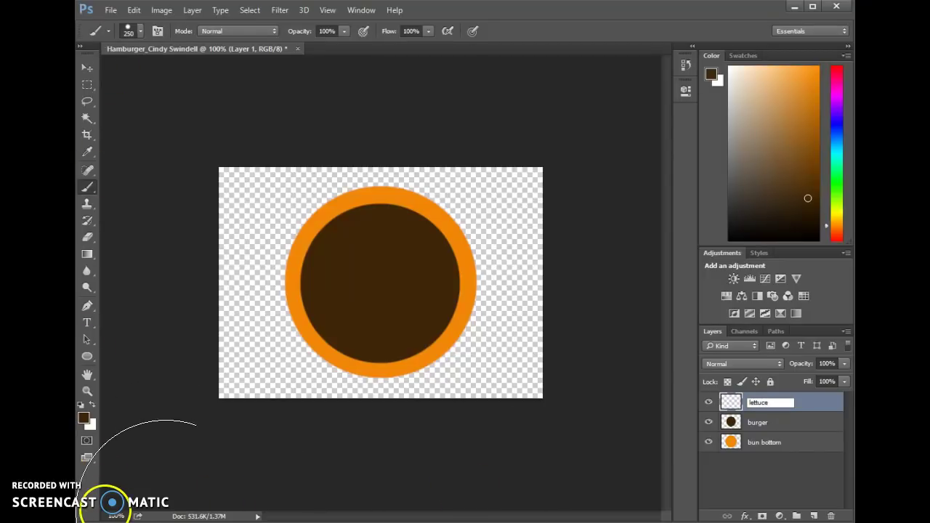
pyautogui.click(109, 478)
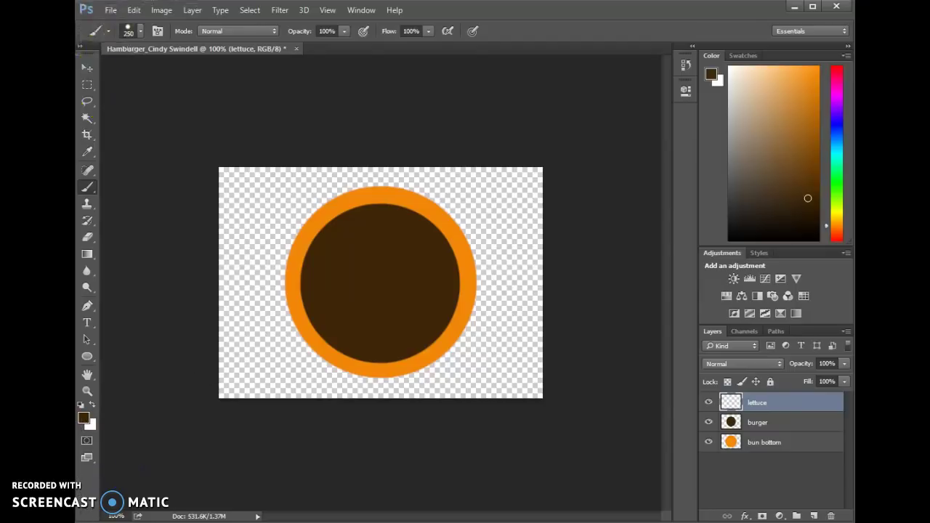
pyautogui.click(86, 70)
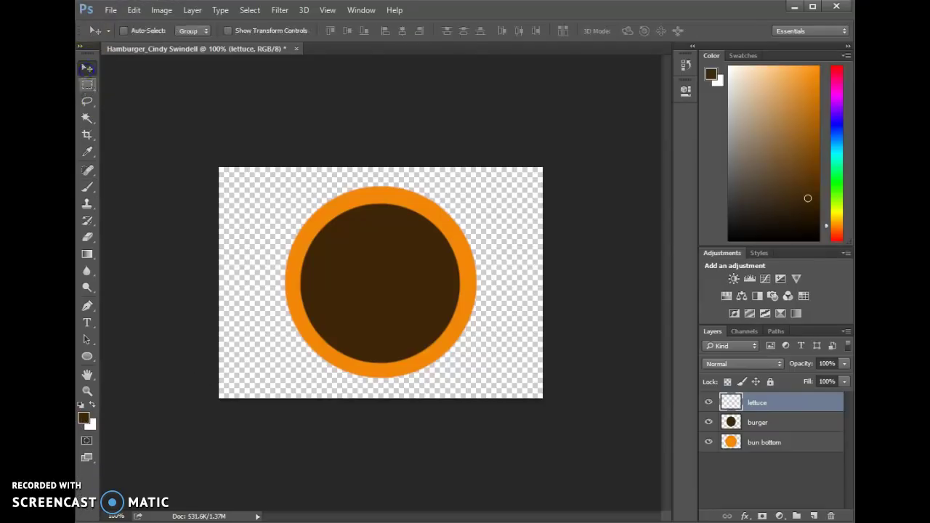
# - Set the foreground colour to dark green 056f1b
pyautogui.click(84, 420)
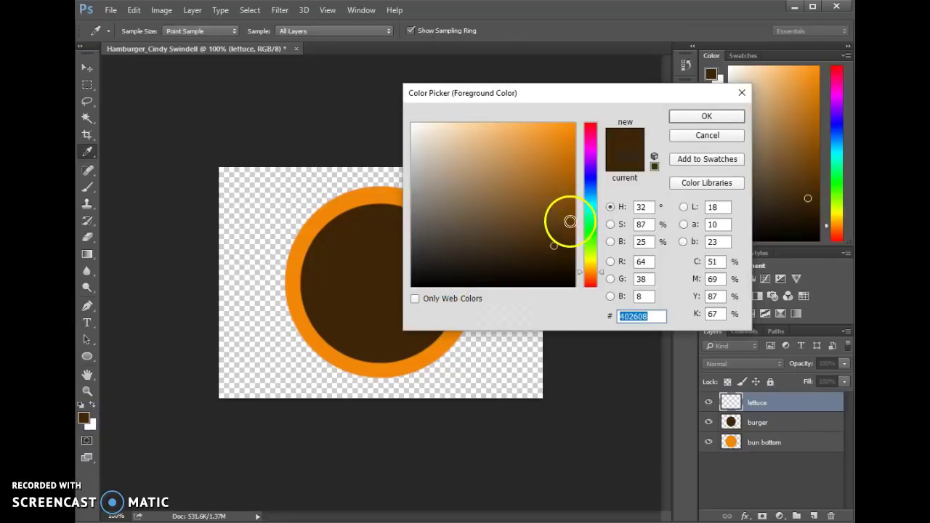
pyautogui.moveTo(598, 238)
pyautogui.mouseDown()
pyautogui.moveTo(558, 222)
pyautogui.moveTo(585, 250)
pyautogui.moveTo(589, 226)
pyautogui.mouseUp()
pyautogui.click(567, 223)
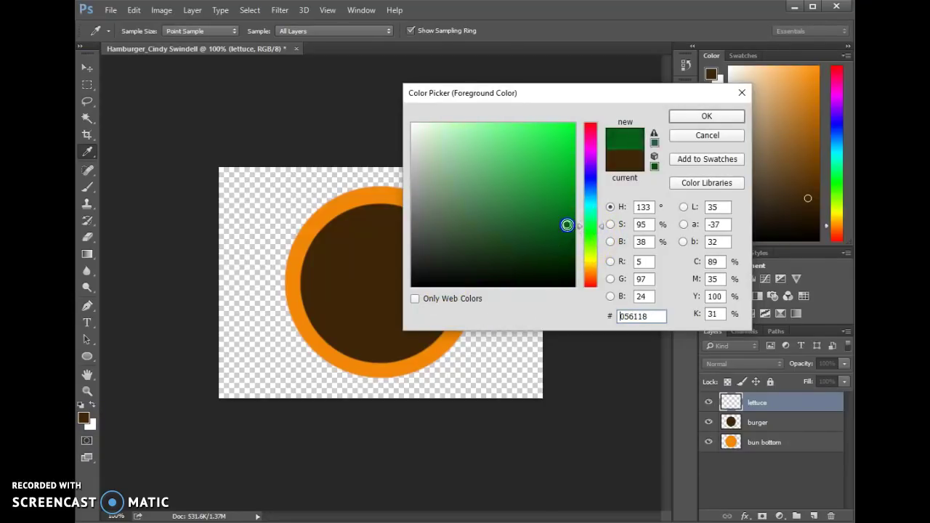
pyautogui.click(567, 216)
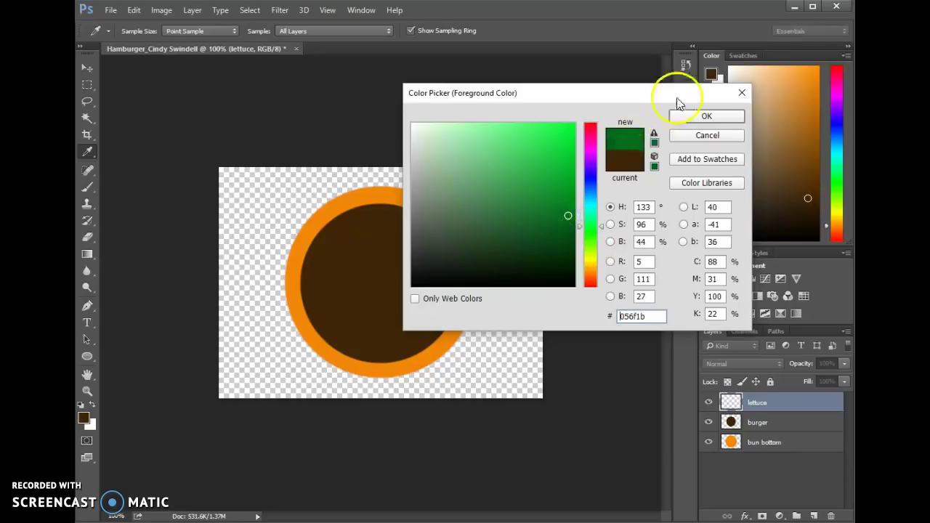
pyautogui.click(696, 115)
# - Paint a trial green stroke with the Brush on the lettuce layer
pyautogui.press('v')
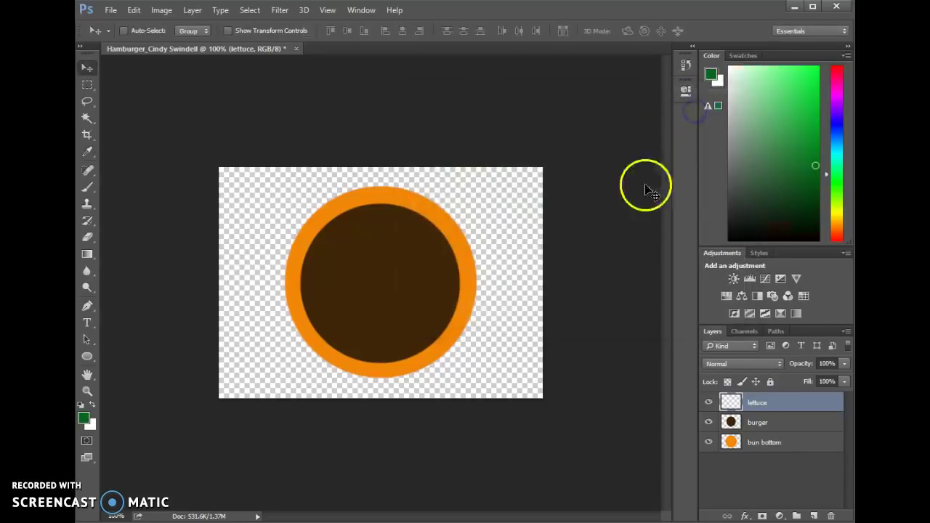
pyautogui.click(93, 188)
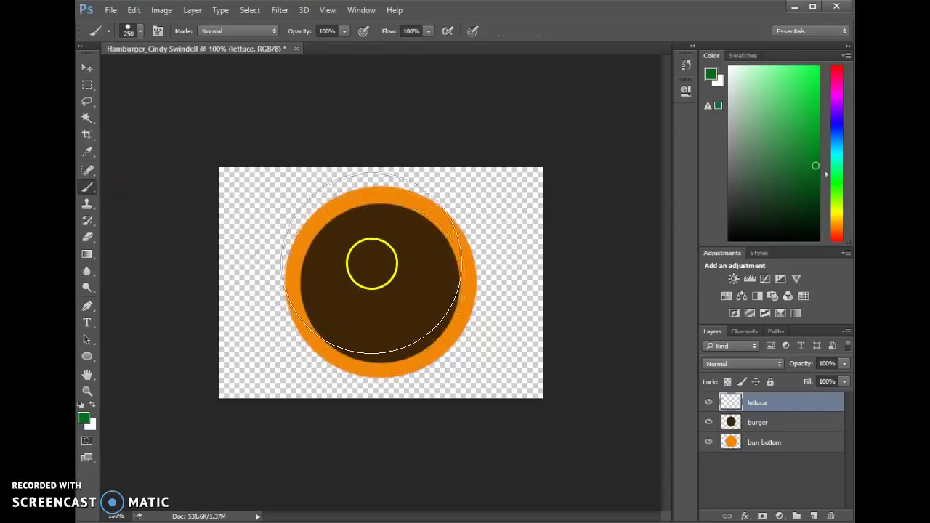
pyautogui.moveTo(339, 259)
pyautogui.mouseDown()
pyautogui.moveTo(288, 249)
pyautogui.moveTo(308, 345)
pyautogui.moveTo(461, 238)
pyautogui.moveTo(519, 347)
pyautogui.moveTo(385, 295)
pyautogui.moveTo(291, 295)
pyautogui.mouseUp()
# - Undo the trial stroke, set the brush to 24 px, and paint a wavy green outline around the patty
pyautogui.hotkey('ctrl', 'z')
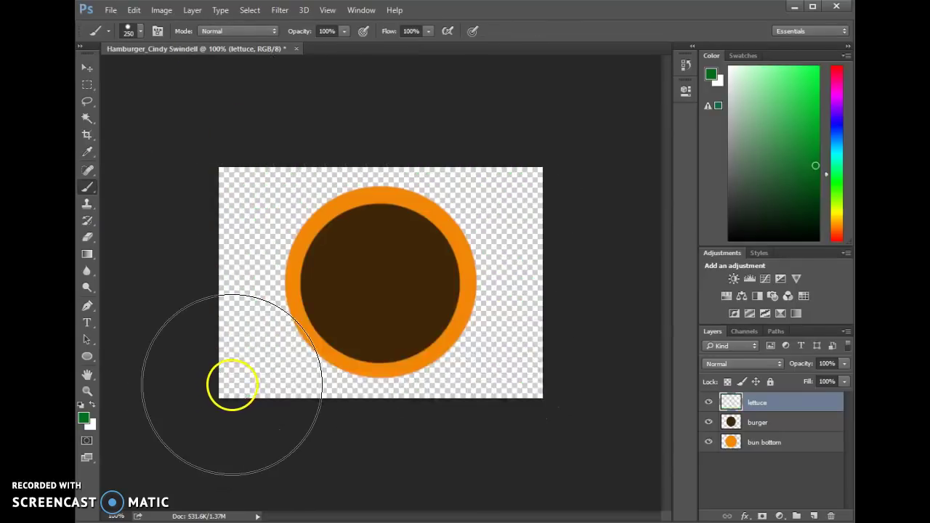
pyautogui.click(140, 34)
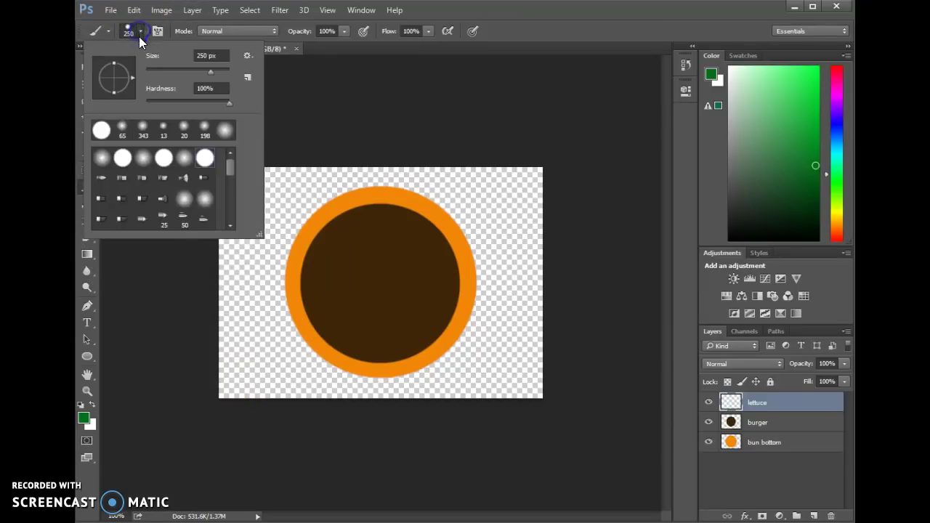
pyautogui.click(156, 71)
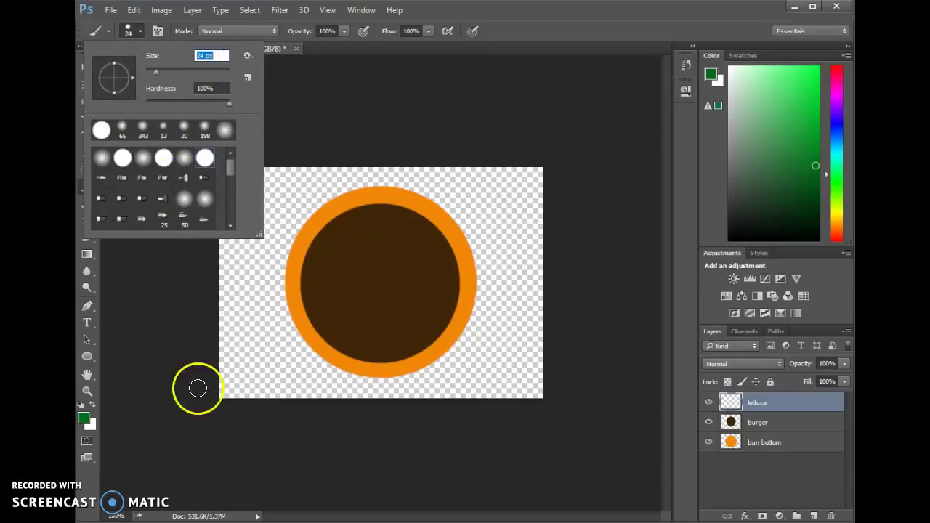
pyautogui.click(328, 218)
pyautogui.moveTo(328, 218)
pyautogui.mouseDown()
pyautogui.moveTo(314, 278)
pyautogui.moveTo(303, 290)
pyautogui.moveTo(331, 329)
pyautogui.moveTo(356, 344)
pyautogui.moveTo(385, 334)
pyautogui.moveTo(383, 353)
pyautogui.moveTo(405, 354)
pyautogui.moveTo(415, 337)
pyautogui.moveTo(453, 325)
pyautogui.moveTo(447, 294)
pyautogui.moveTo(462, 278)
pyautogui.moveTo(439, 223)
pyautogui.moveTo(406, 228)
pyautogui.moveTo(407, 213)
pyautogui.moveTo(383, 205)
pyautogui.moveTo(367, 219)
pyautogui.moveTo(323, 218)
pyautogui.mouseUp()
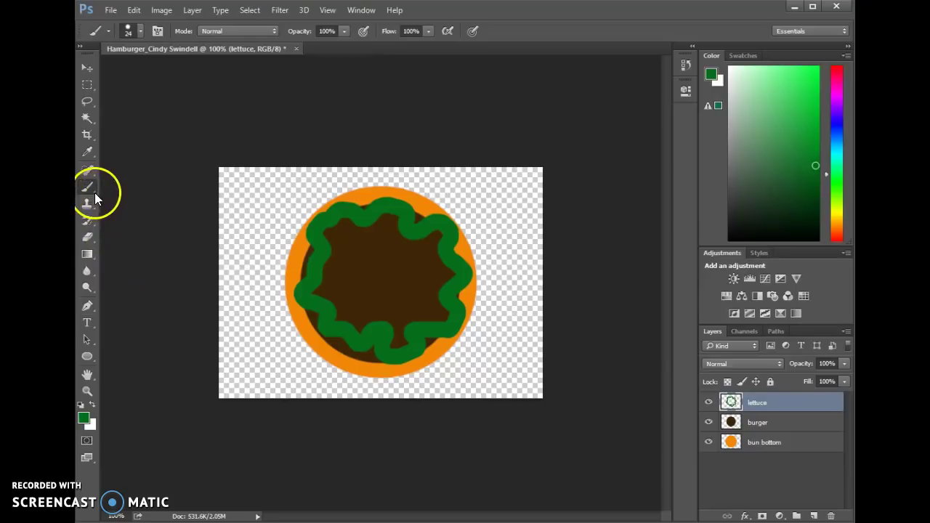
pyautogui.click(94, 193)
# - Use the Paint Bucket to fill the lettuce outline and its leftover gaps with solid green
pyautogui.click(95, 258)
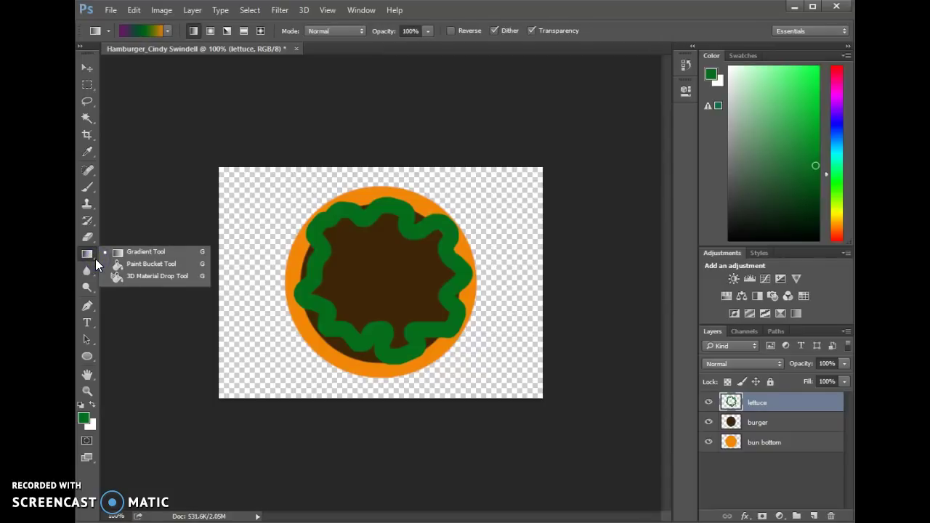
pyautogui.click(117, 266)
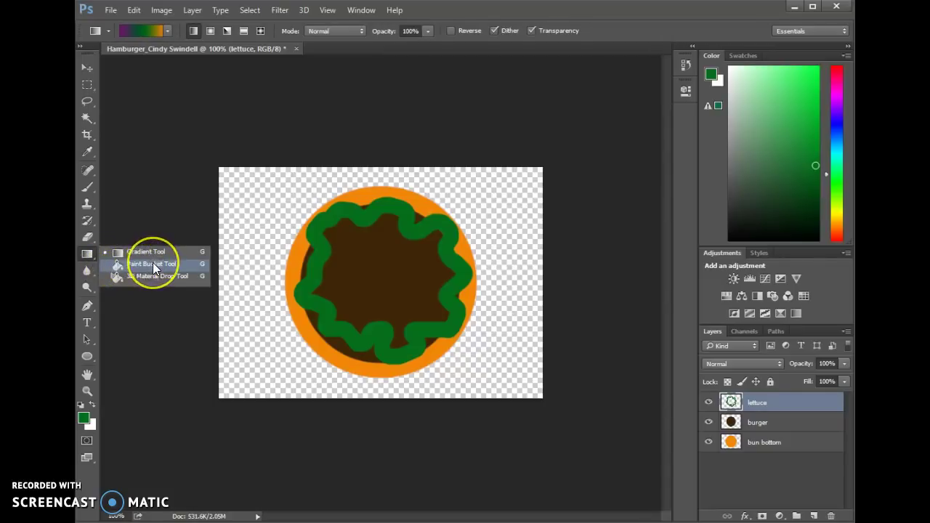
pyautogui.click(153, 264)
pyautogui.click(84, 420)
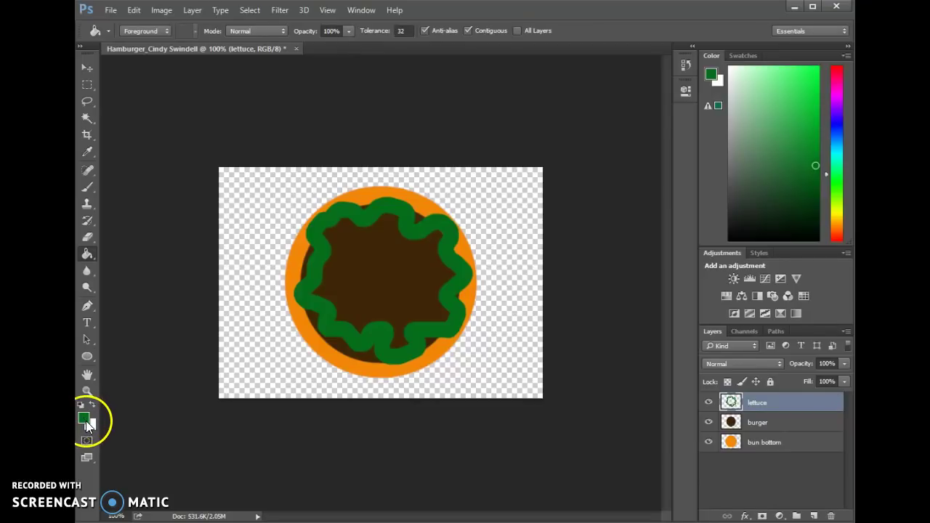
pyautogui.click(355, 278)
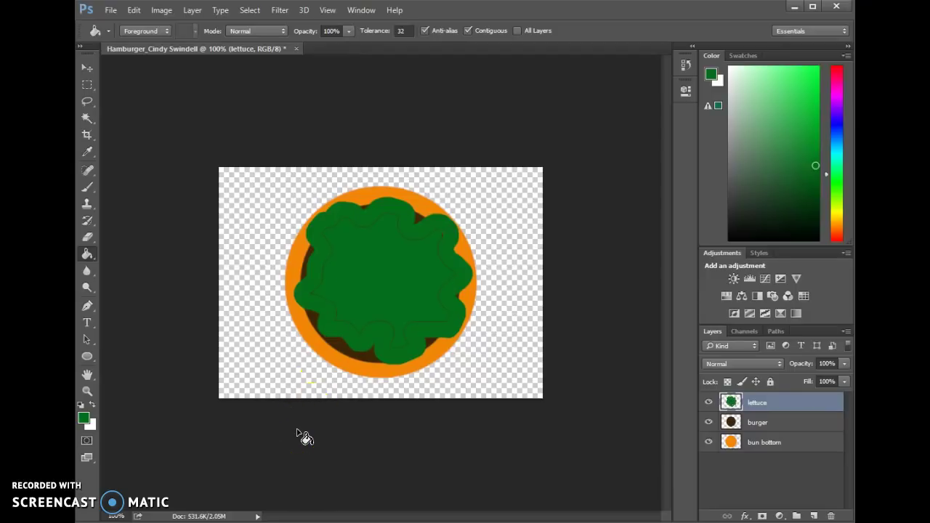
pyautogui.click(374, 226)
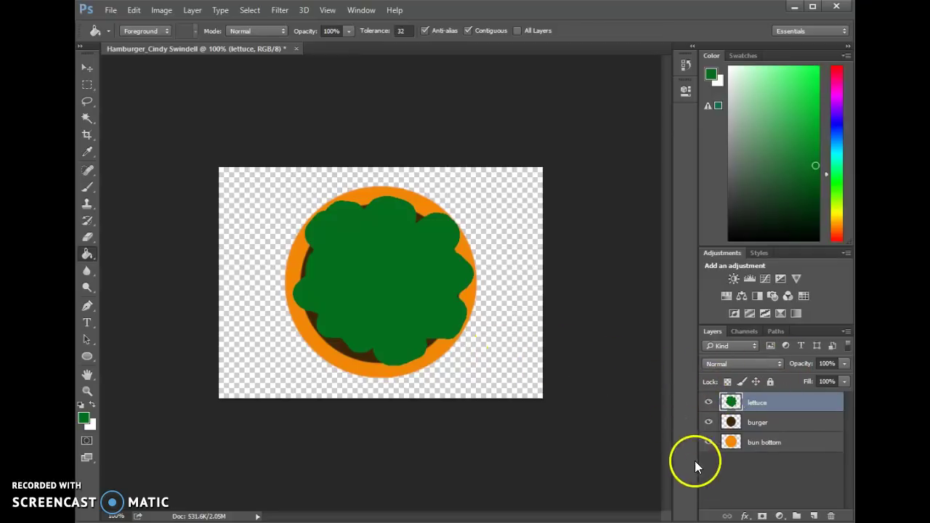
# - Hide the lettuce layer and choose the soft round 20 px brush at 0% hardness
pyautogui.click(758, 425)
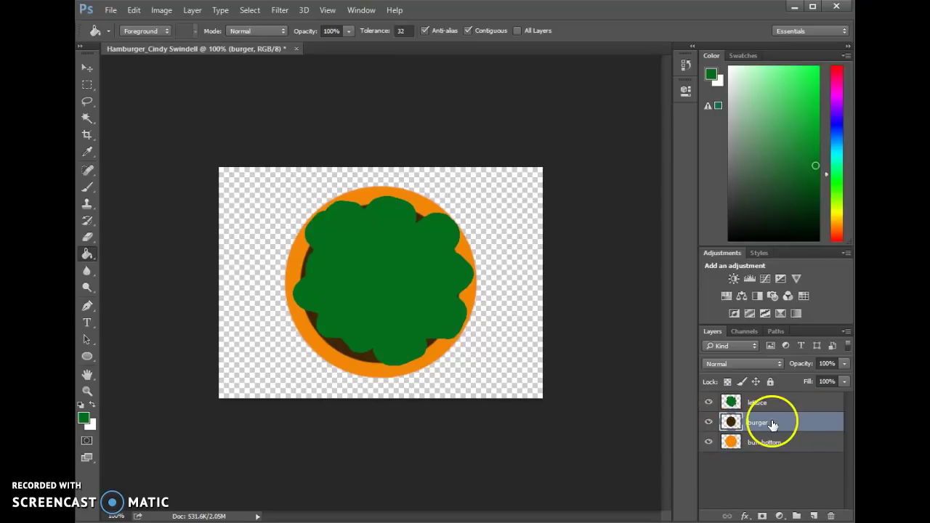
pyautogui.click(709, 404)
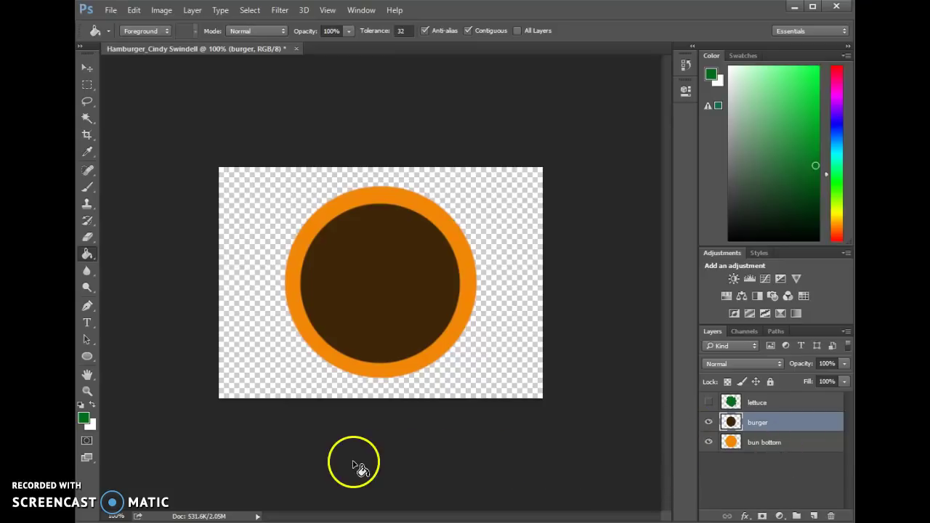
pyautogui.click(88, 187)
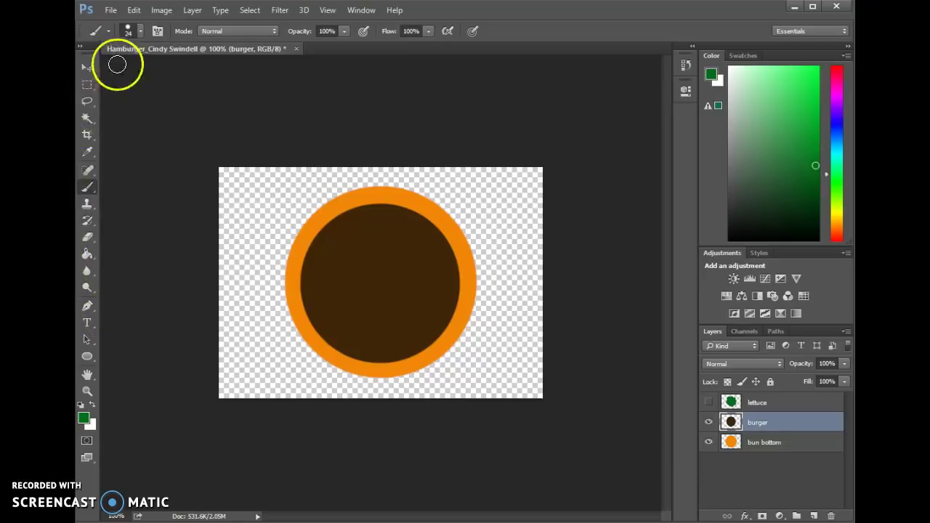
pyautogui.click(142, 32)
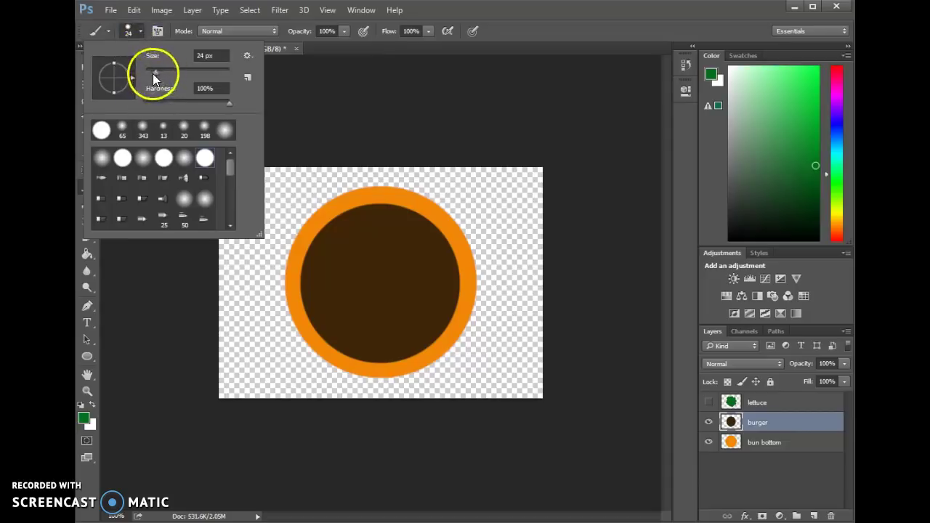
pyautogui.click(183, 134)
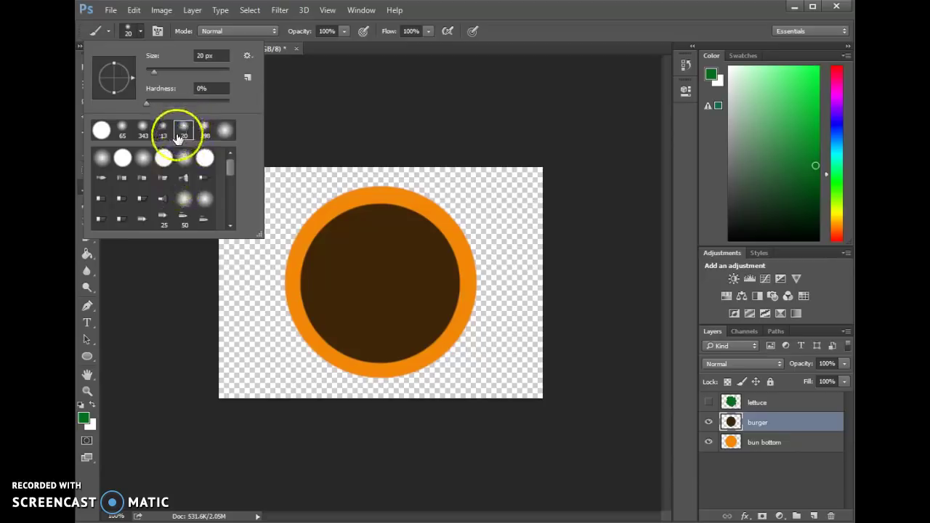
# - Change the foreground colour from green to near-black 111211 (R 17, G 18, B 17)
pyautogui.click(84, 419)
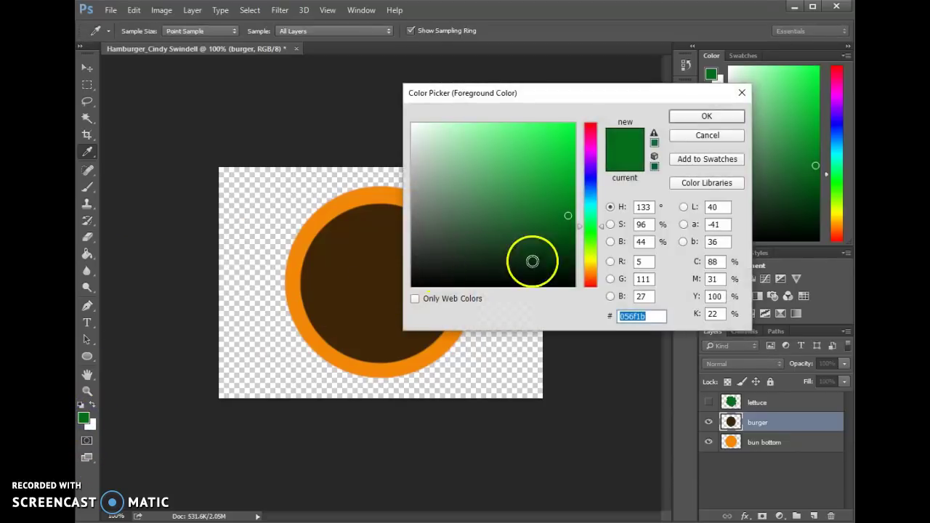
pyautogui.click(430, 281)
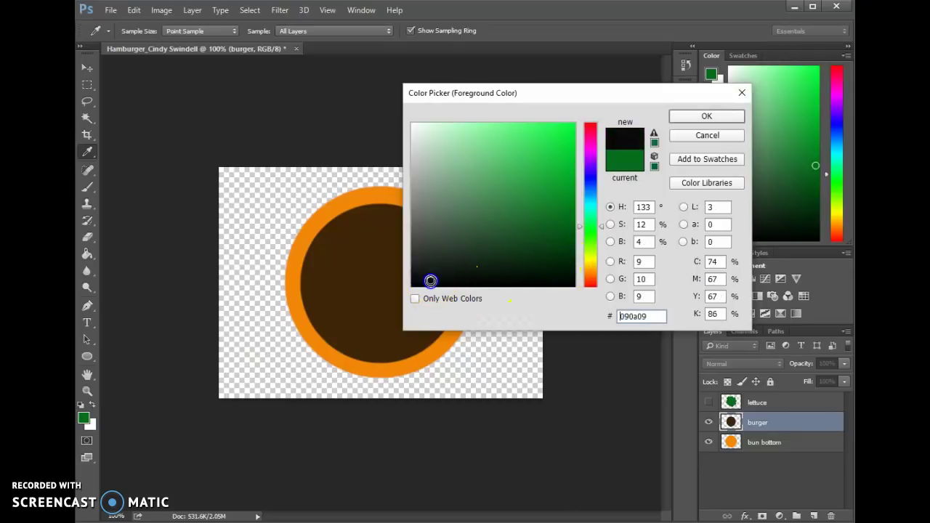
pyautogui.moveTo(430, 281)
pyautogui.mouseDown()
pyautogui.moveTo(413, 279)
pyautogui.moveTo(422, 276)
pyautogui.mouseUp()
pyautogui.click(710, 117)
# - Paint three dark wavy grill lines across the brown patty with the brush
pyautogui.press('b')
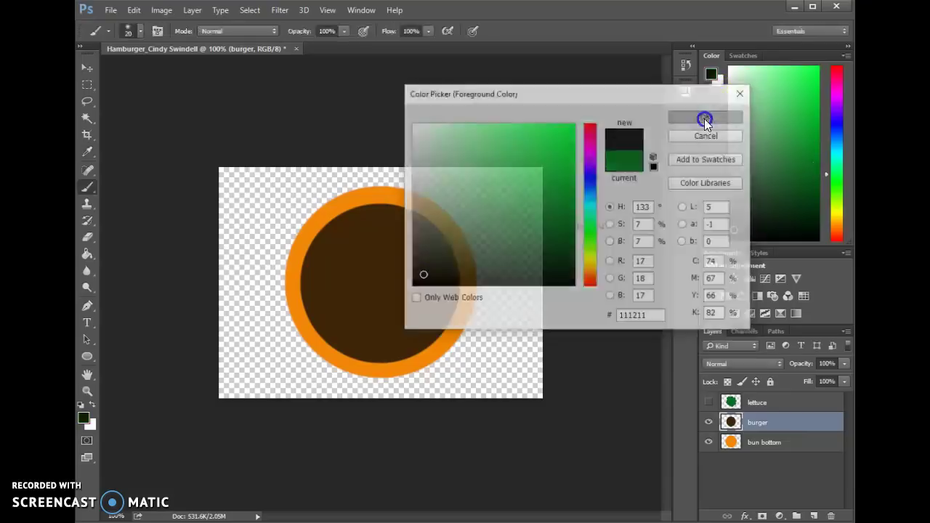
pyautogui.moveTo(316, 276); pyautogui.dragTo(320, 272)
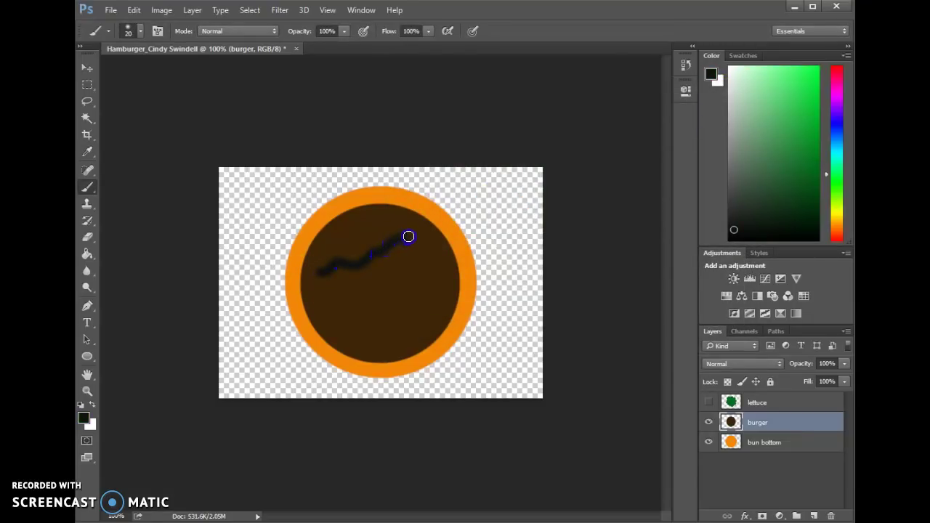
pyautogui.moveTo(330, 309); pyautogui.dragTo(347, 300)
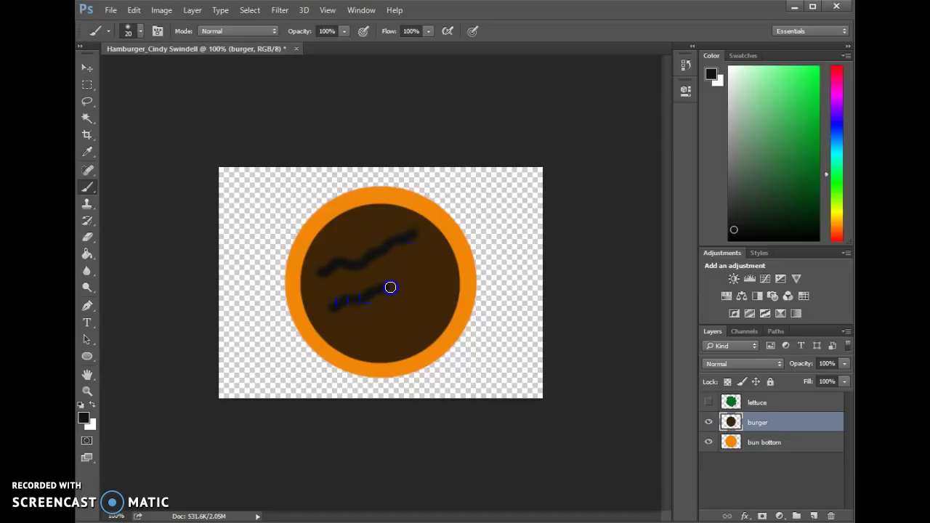
pyautogui.moveTo(380, 335)
pyautogui.mouseDown()
pyautogui.moveTo(356, 332)
pyautogui.moveTo(367, 328)
pyautogui.mouseUp()
pyautogui.moveTo(439, 299); pyautogui.dragTo(440, 298)
# - Toggle the lettuce and burger layers' visibility to compare them, leaving both visible
pyautogui.click(709, 402)
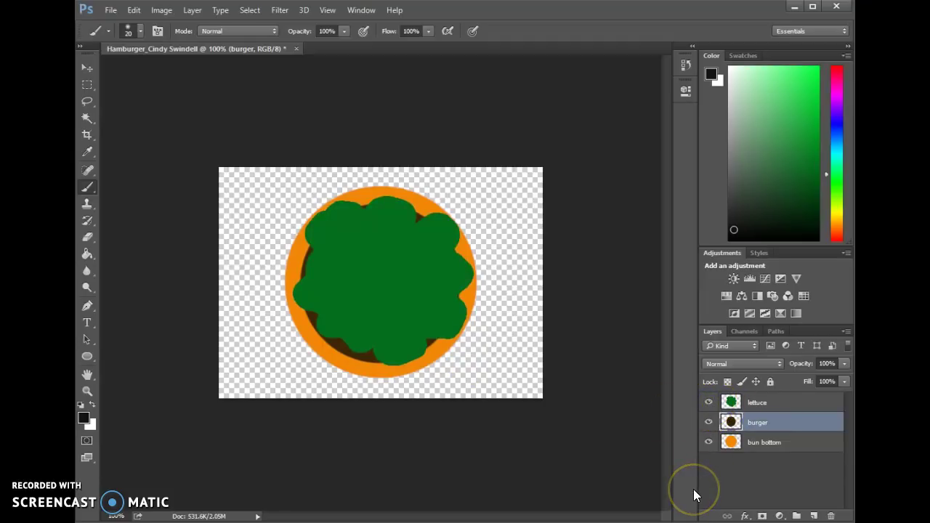
pyautogui.click(709, 404)
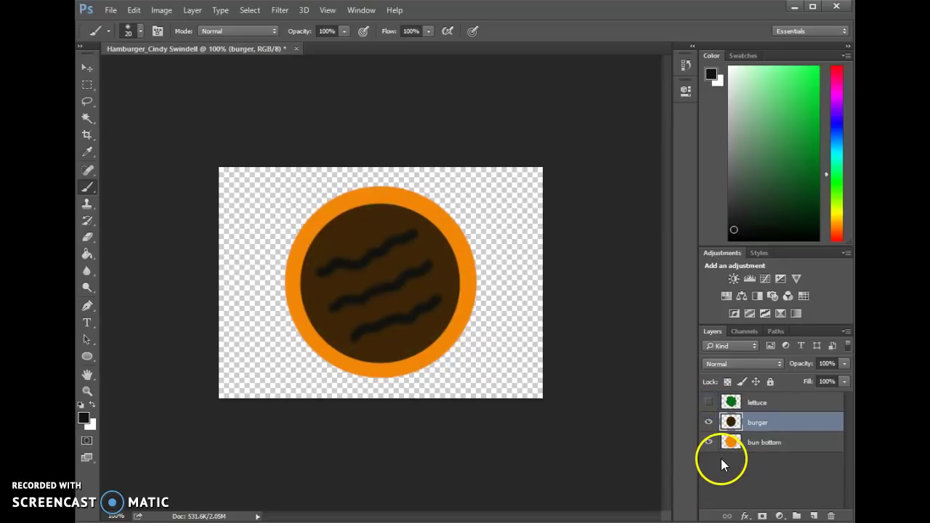
pyautogui.click(709, 422)
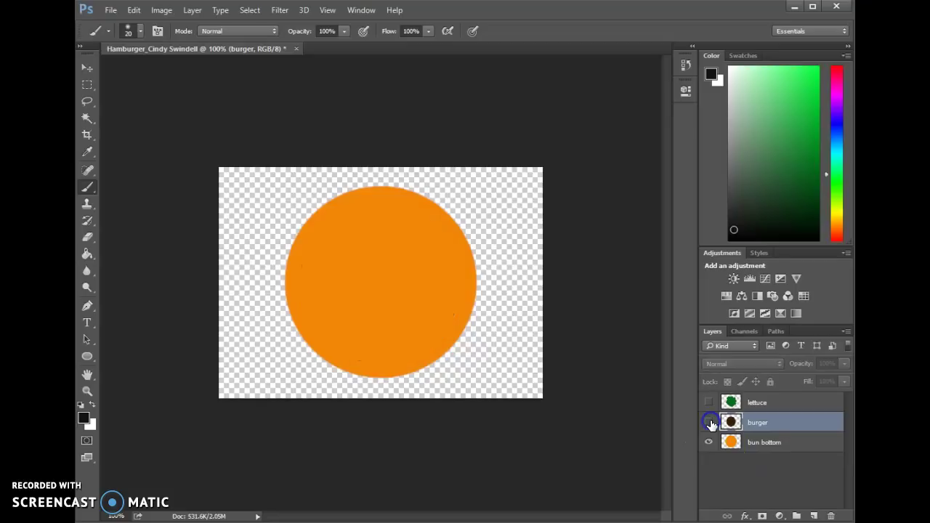
pyautogui.click(709, 422)
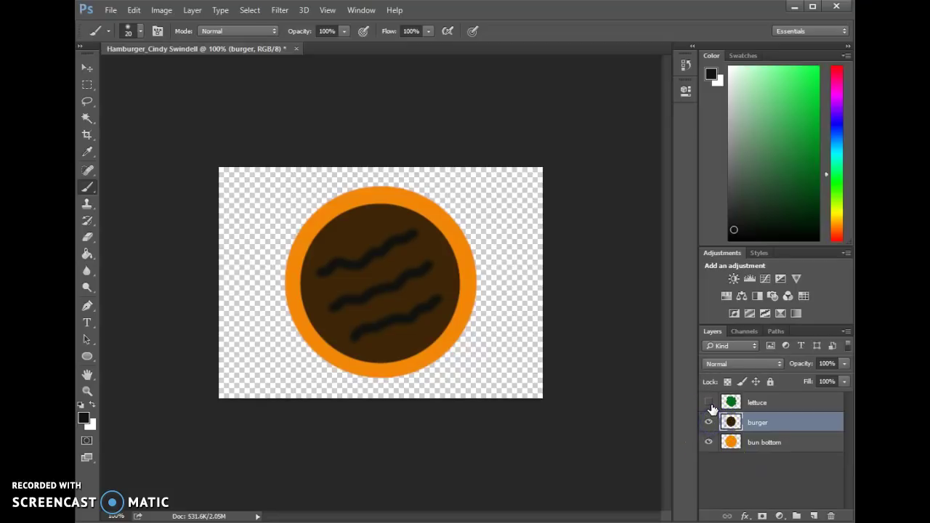
pyautogui.click(709, 404)
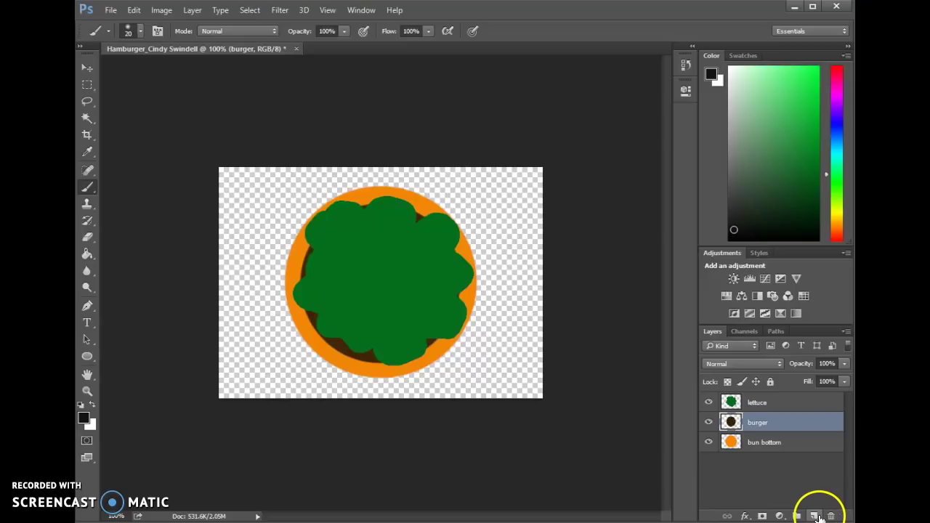
# - Add a new layer above the lettuce layer and name it 'tomatoes'
pyautogui.click(752, 402)
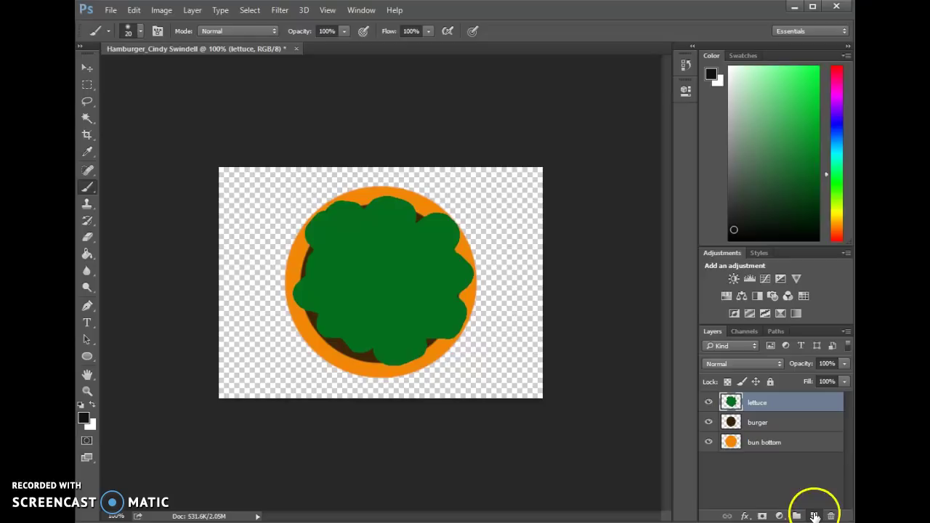
pyautogui.click(814, 516)
pyautogui.doubleClick(759, 402)
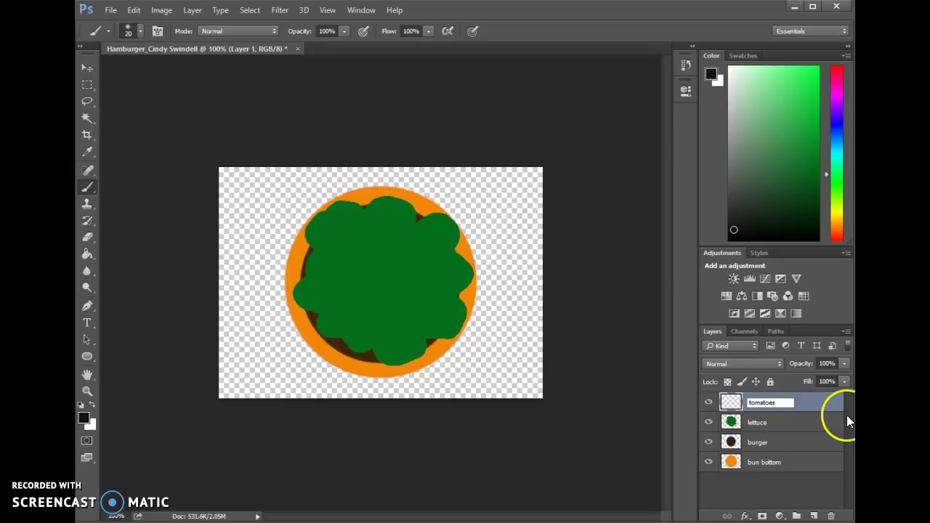
pyautogui.click(815, 404)
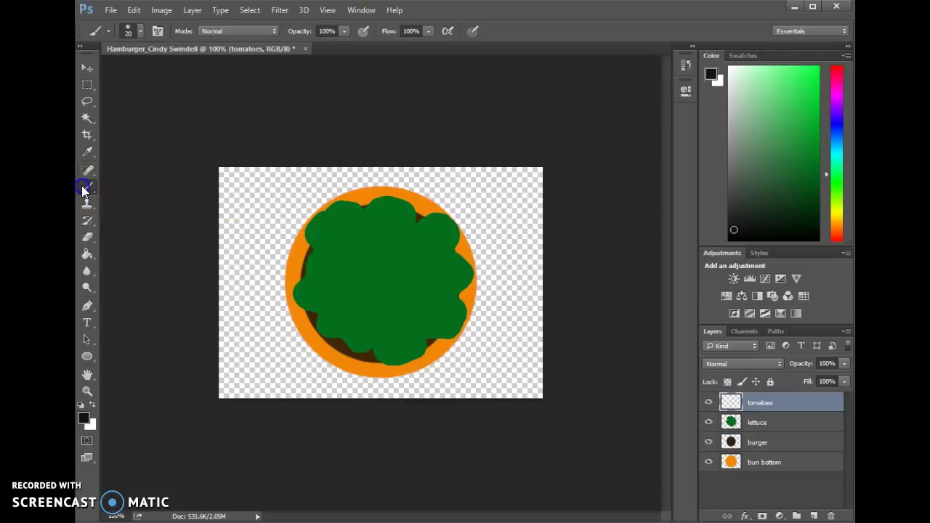
# - Set the brush to 200 px size with 100% hardness
pyautogui.click(141, 30)
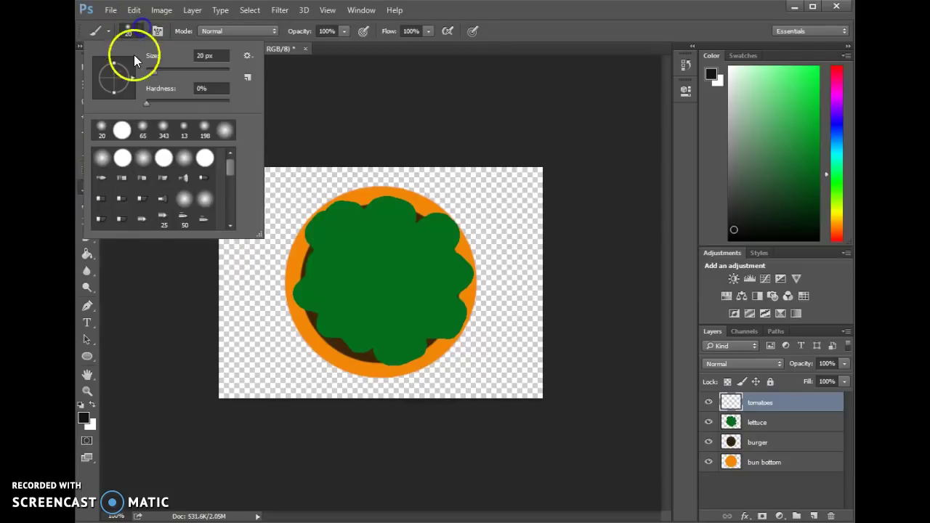
pyautogui.moveTo(156, 70); pyautogui.dragTo(206, 70)
pyautogui.write('20')
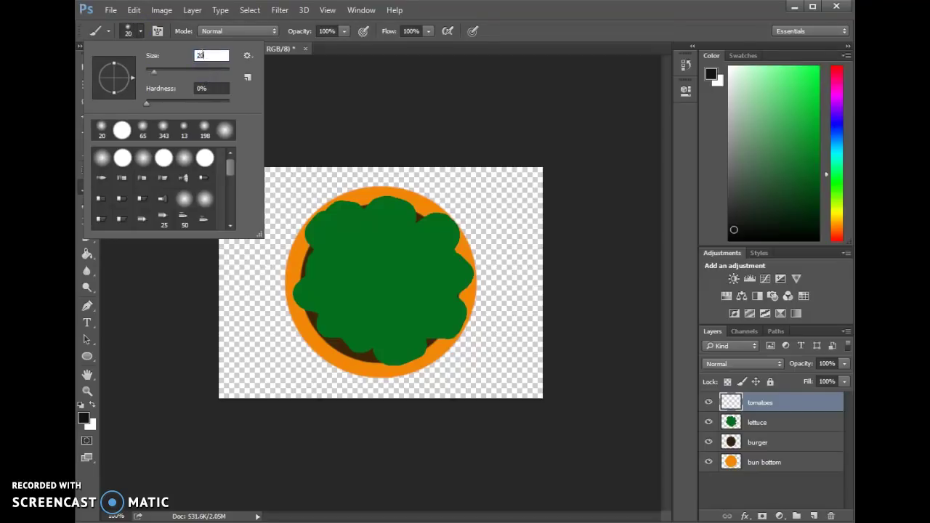
pyautogui.write('0')
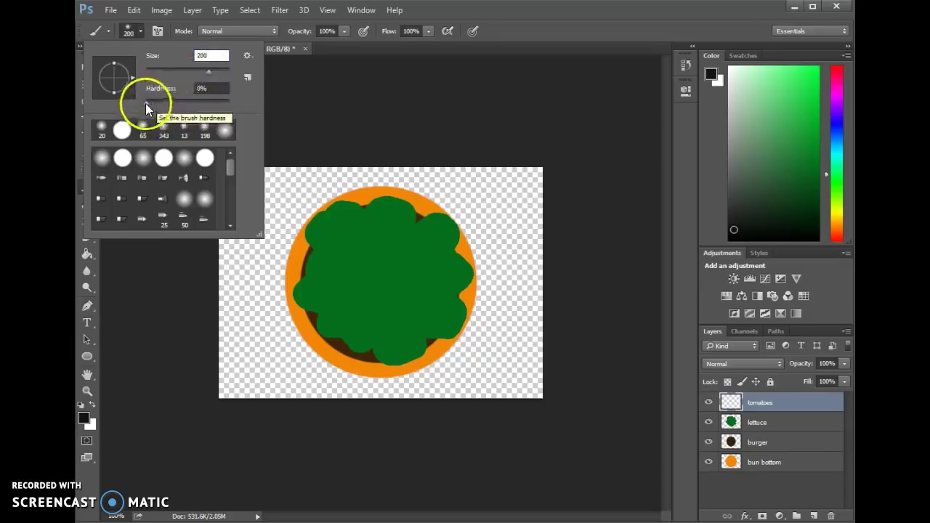
pyautogui.moveTo(145, 103); pyautogui.dragTo(242, 109)
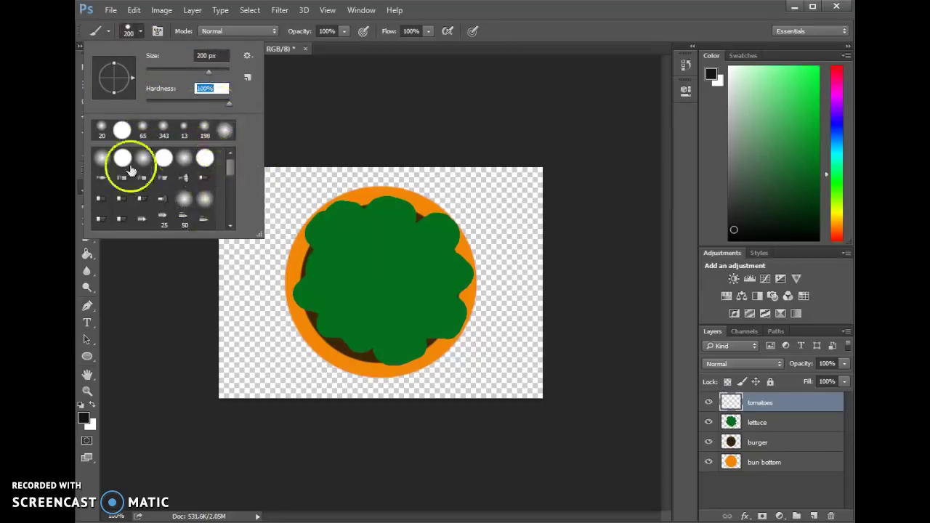
# - Set the foreground colour to red de0d0d and stamp a large disc at the canvas centre
pyautogui.click(83, 420)
pyautogui.click(592, 129)
pyautogui.moveTo(591, 128)
pyautogui.mouseDown()
pyautogui.moveTo(564, 135)
pyautogui.moveTo(565, 145)
pyautogui.mouseUp()
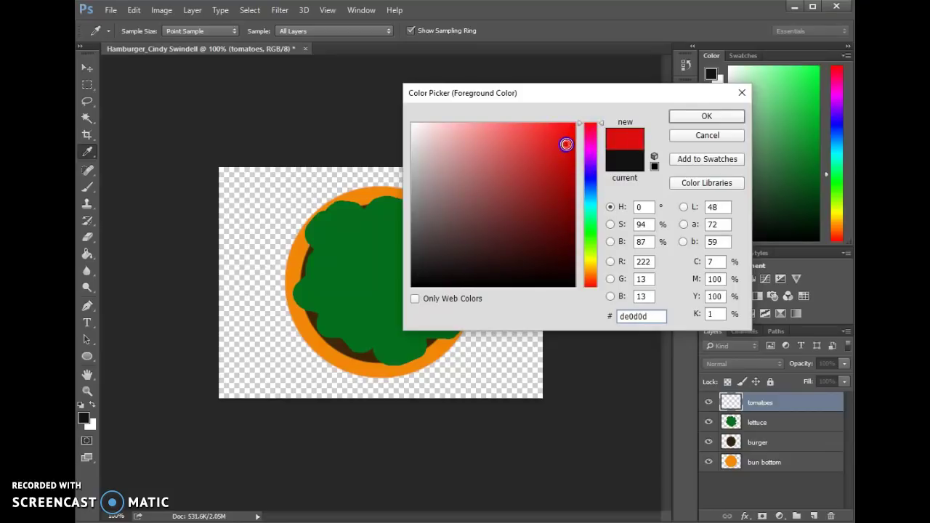
pyautogui.click(703, 118)
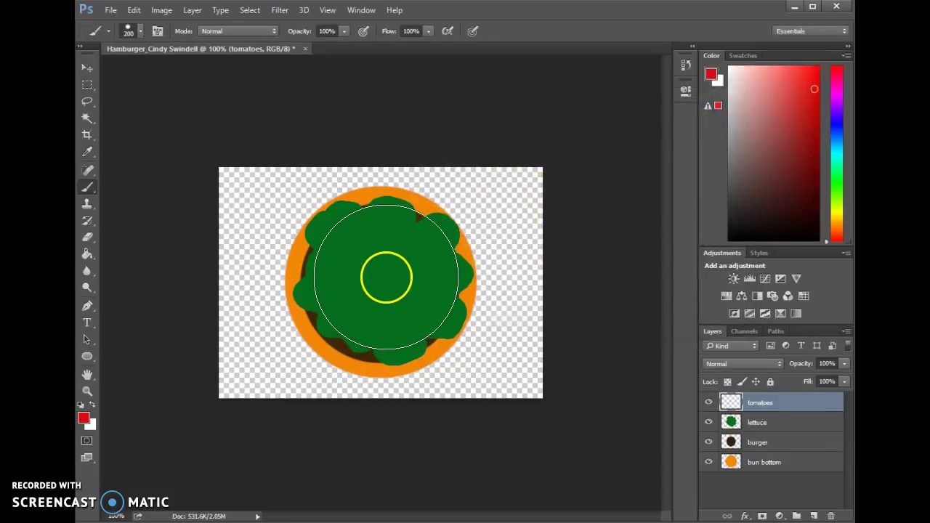
pyautogui.click(382, 276)
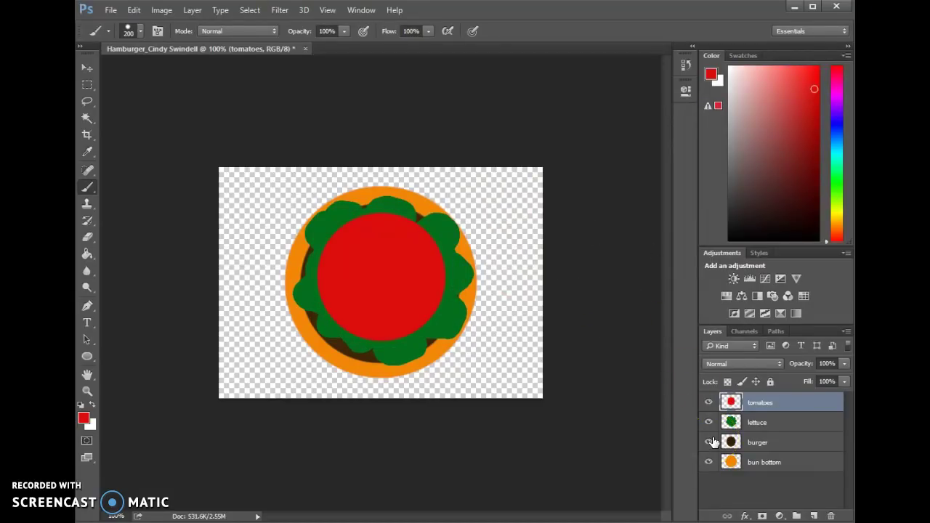
pyautogui.click(85, 421)
# - Paint a 170 px lighter red (e35b5b) disc over the tomato's centre, then deselect
pyautogui.click(140, 31)
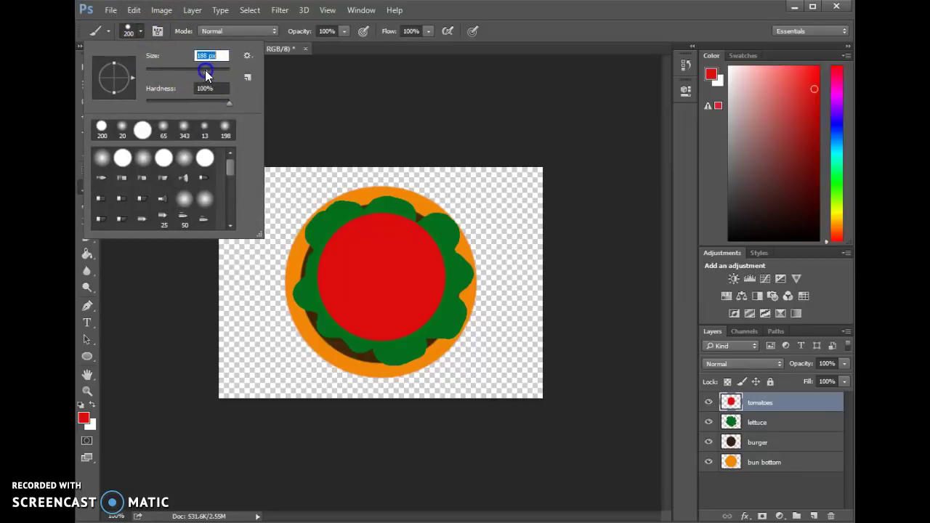
pyautogui.moveTo(198, 69); pyautogui.dragTo(202, 70)
pyautogui.click(83, 420)
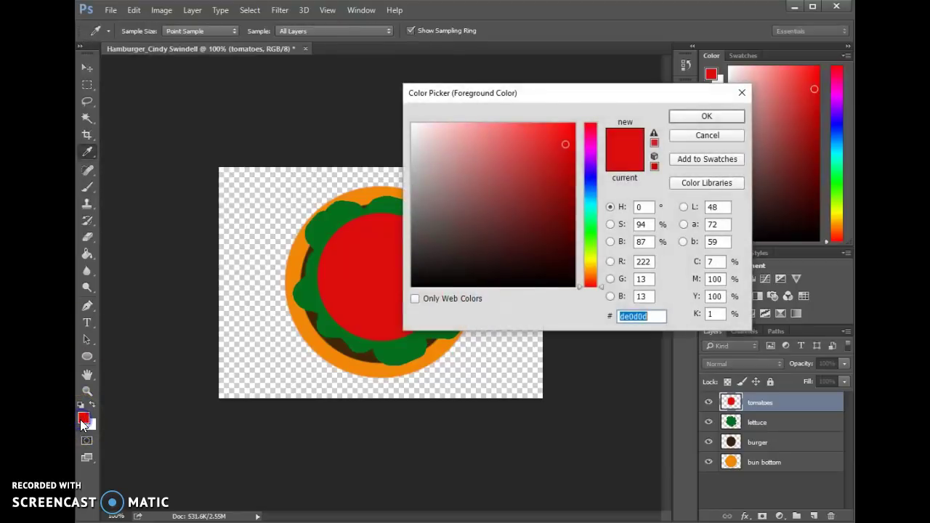
pyautogui.moveTo(511, 141)
pyautogui.mouseDown()
pyautogui.moveTo(519, 139)
pyautogui.moveTo(509, 141)
pyautogui.mouseUp()
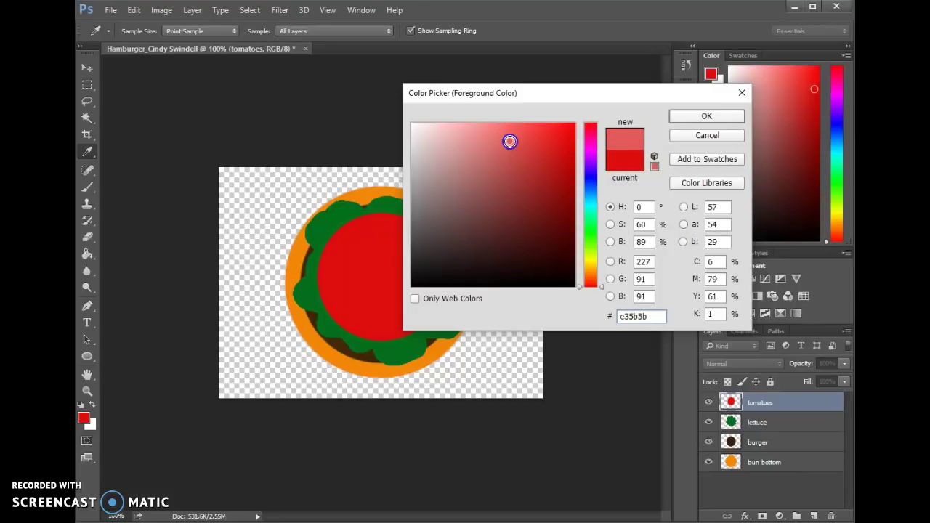
pyautogui.click(706, 116)
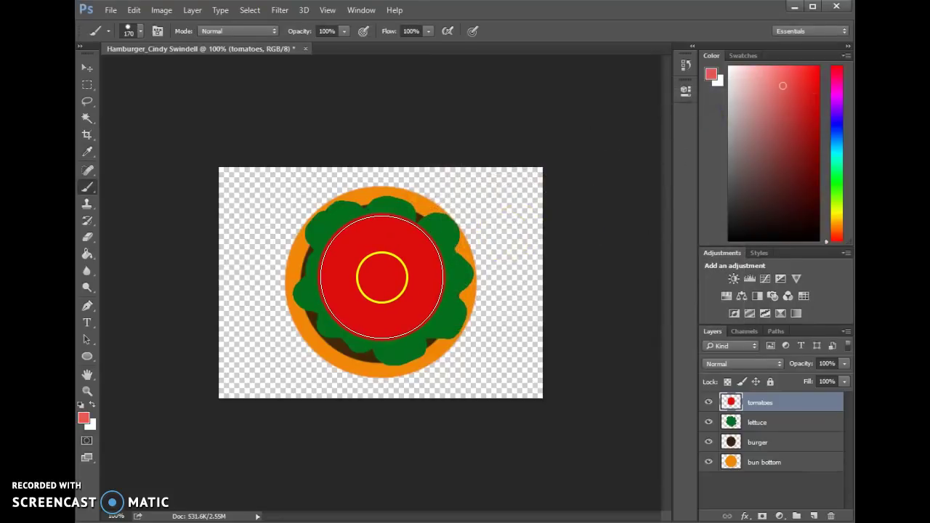
pyautogui.click(383, 276)
pyautogui.hotkey('ctrl', 'd')
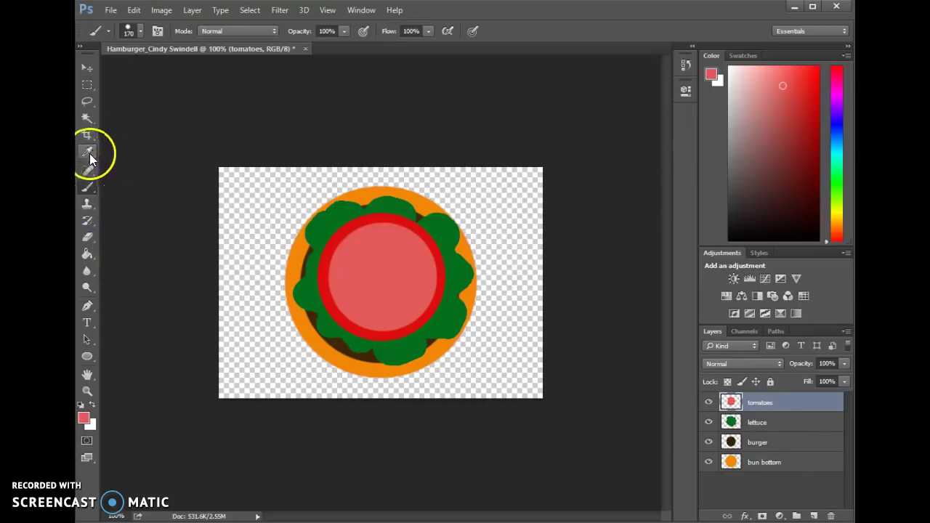
# - Sample the tomato rim's red with the Eyedropper and set a 23 px brush
pyautogui.moveTo(90, 154); pyautogui.dragTo(128, 150)
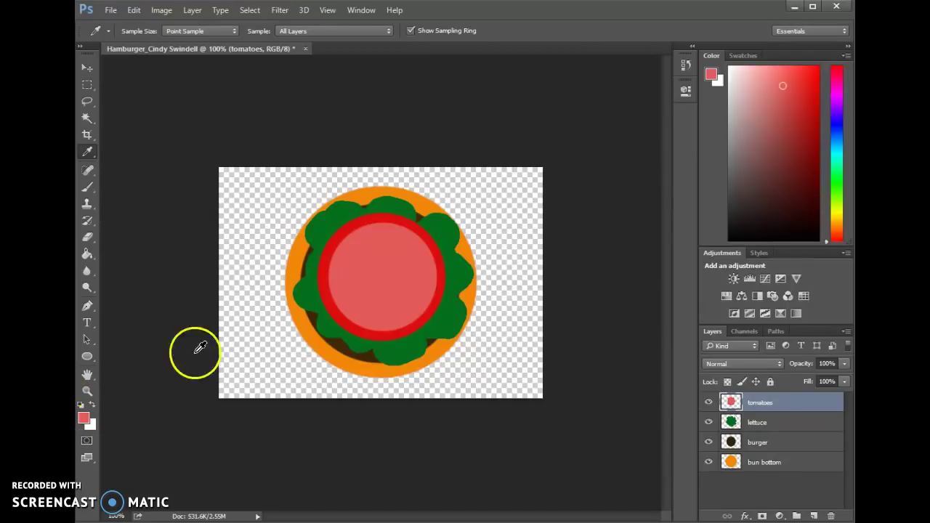
pyautogui.click(336, 234)
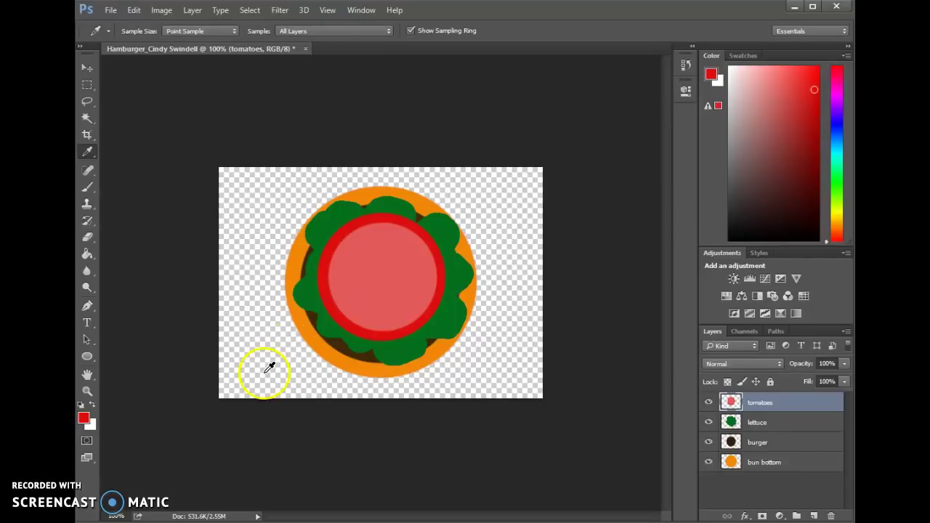
pyautogui.click(91, 188)
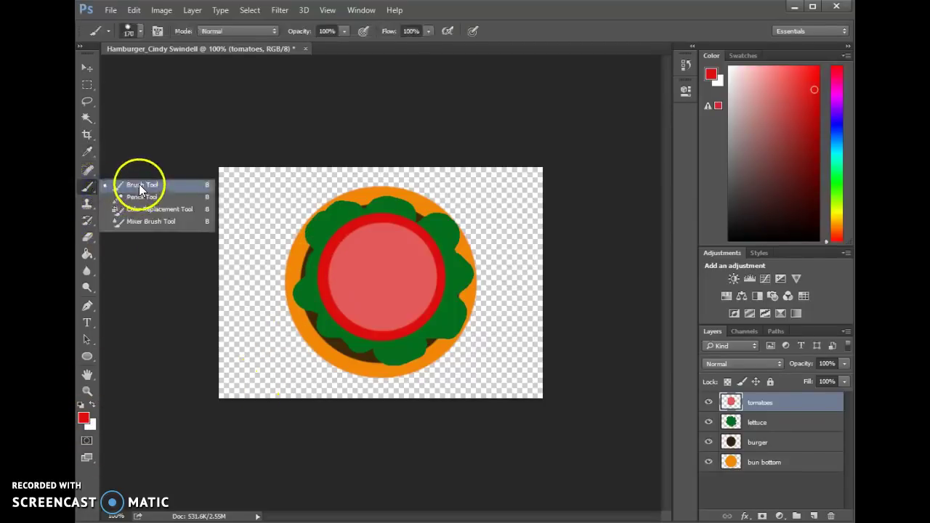
pyautogui.click(139, 184)
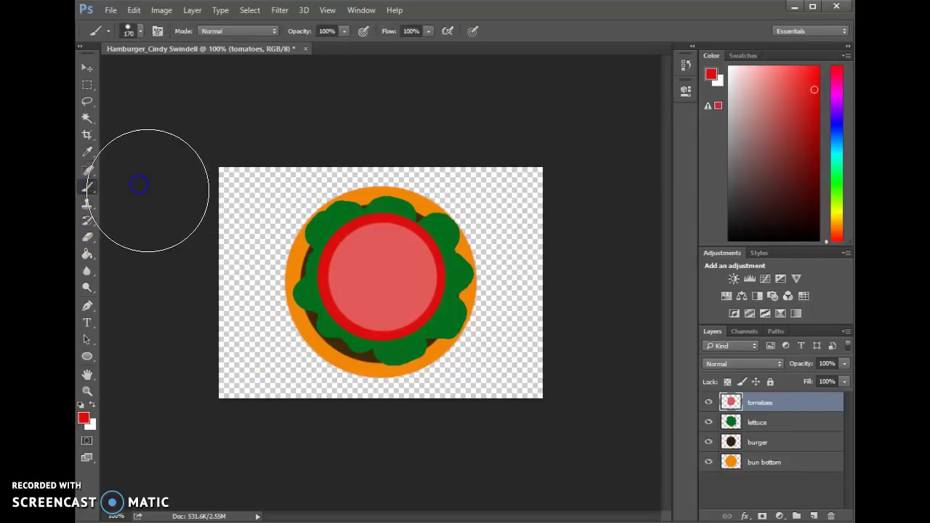
pyautogui.click(139, 32)
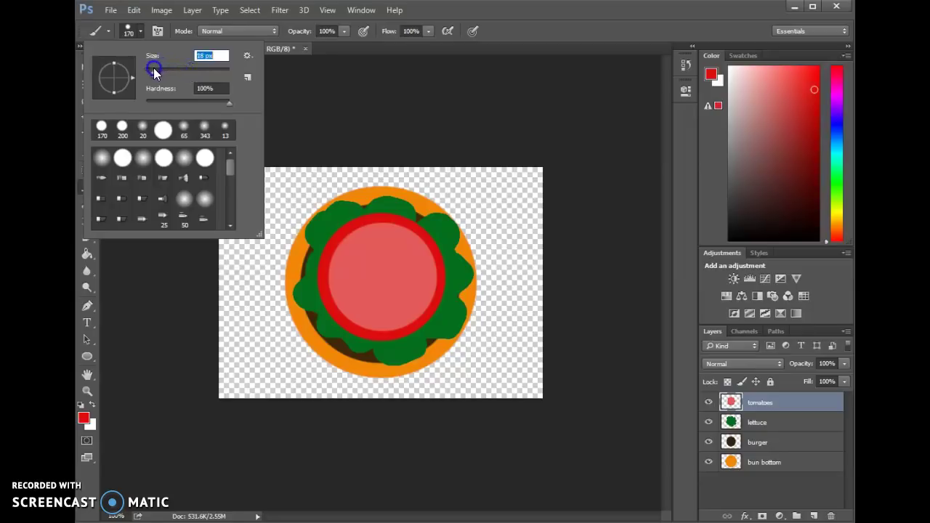
pyautogui.moveTo(154, 69); pyautogui.dragTo(156, 69)
pyautogui.click(89, 409)
pyautogui.click(86, 412)
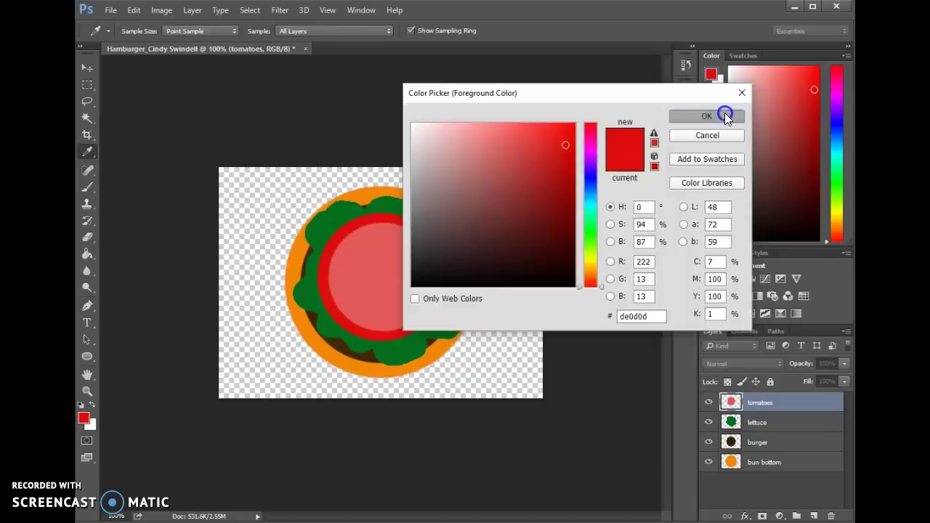
pyautogui.click(721, 116)
# - Paint three curved red segment lines across the light red tomato centre
pyautogui.moveTo(326, 281); pyautogui.dragTo(433, 275)
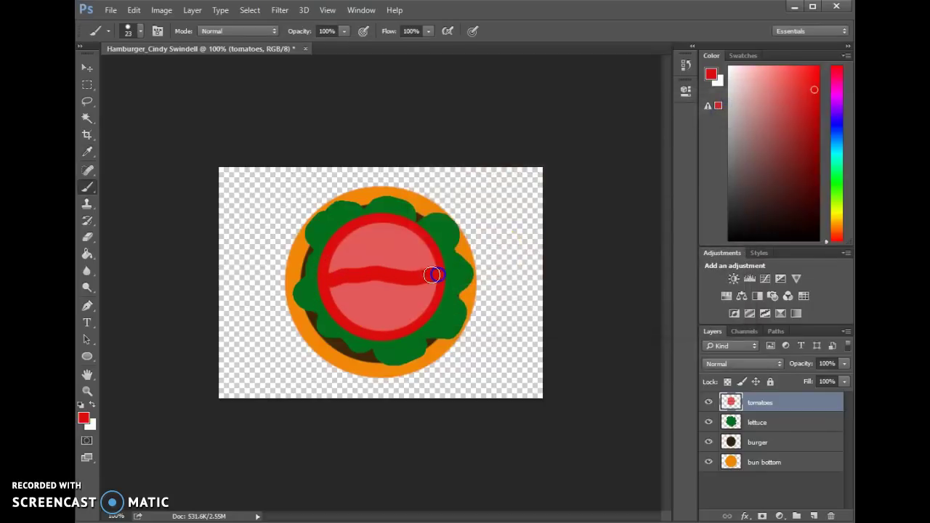
pyautogui.moveTo(358, 223); pyautogui.dragTo(412, 306)
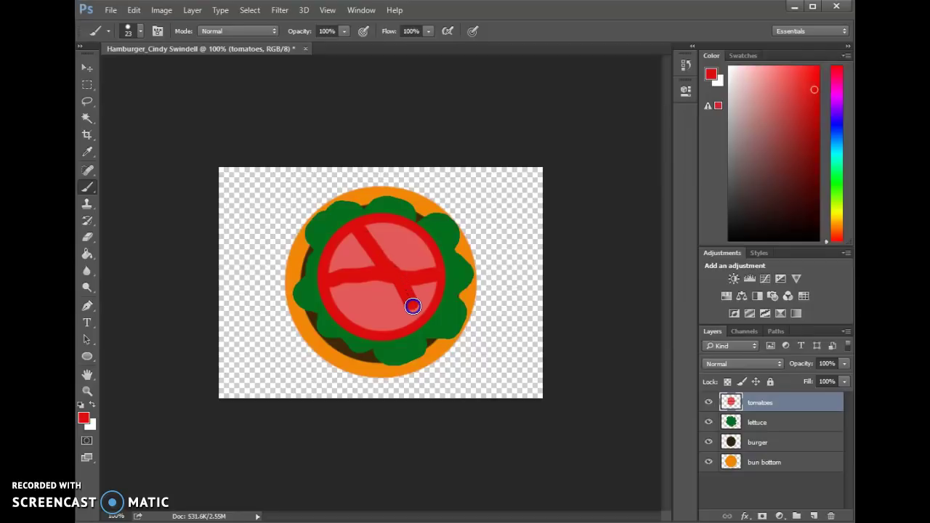
pyautogui.moveTo(407, 224); pyautogui.dragTo(365, 326)
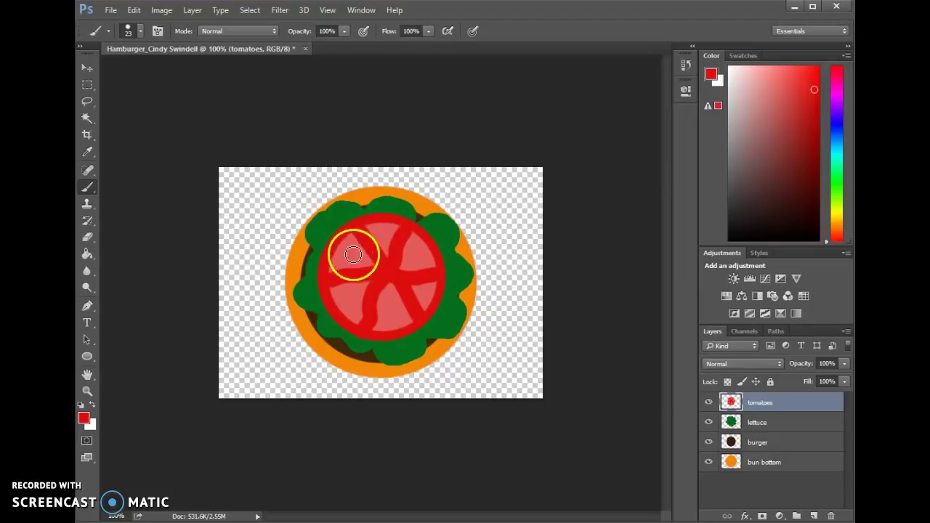
# - Switch to the Mixer Brush Tool and undo a trial smear on the tomato's left side
pyautogui.click(88, 187)
pyautogui.rightClick(97, 187)
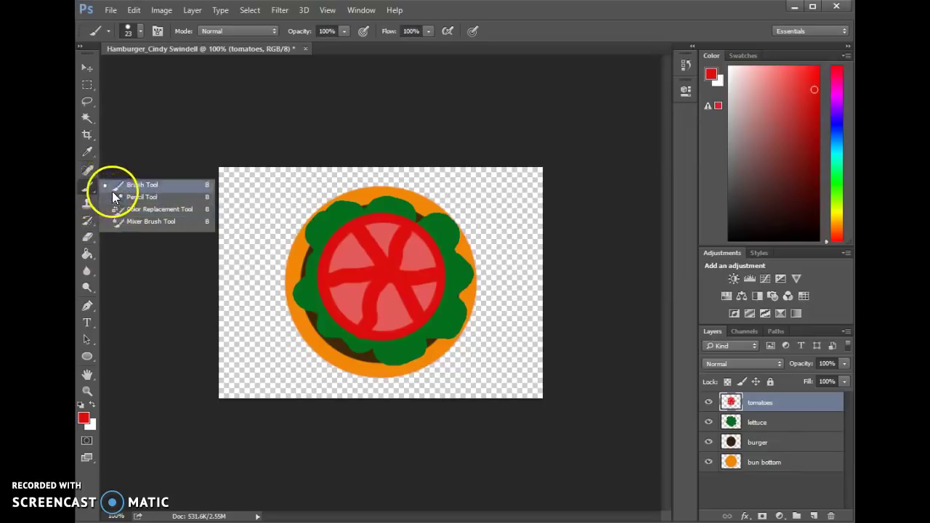
pyautogui.click(150, 223)
pyautogui.moveTo(360, 266)
pyautogui.mouseDown()
pyautogui.moveTo(353, 276)
pyautogui.moveTo(350, 261)
pyautogui.moveTo(346, 277)
pyautogui.mouseUp()
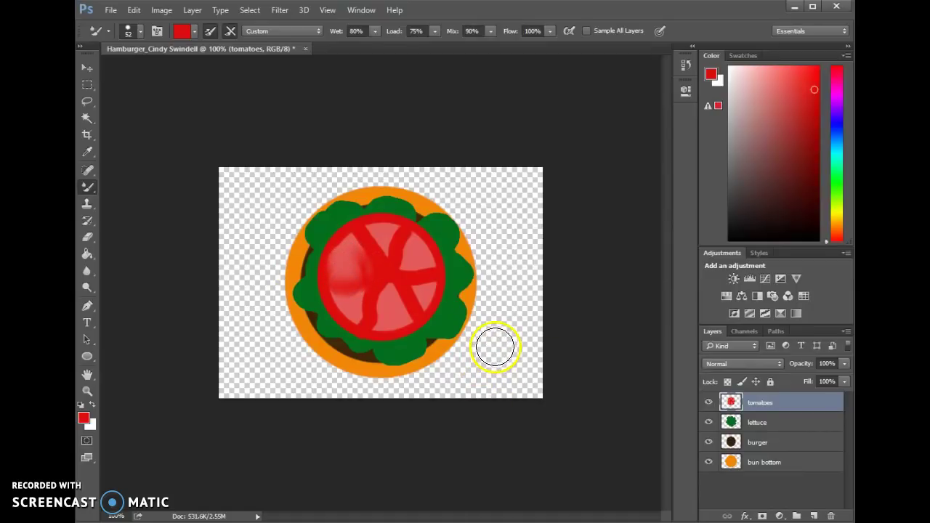
pyautogui.hotkey('ctrl', 'z')
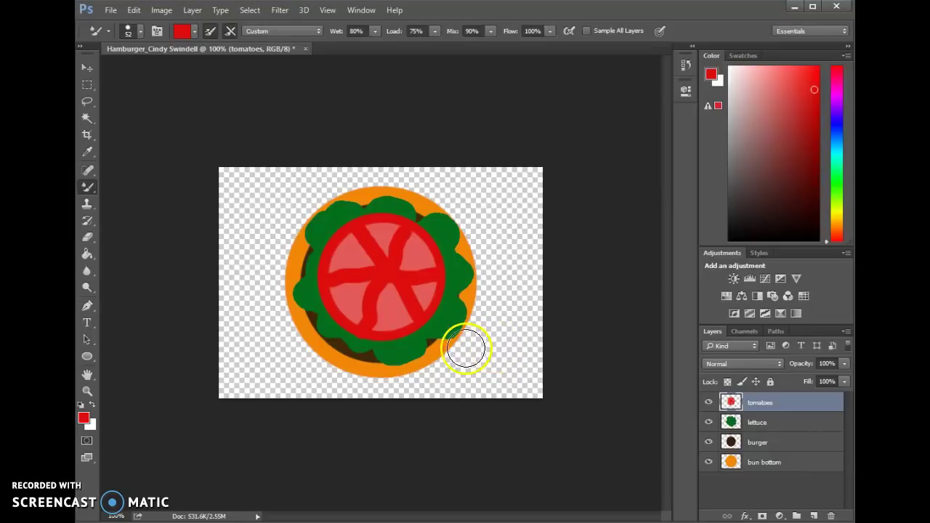
# - Set the Mixer Brush to the soft 20 px brush tip preset
pyautogui.click(138, 33)
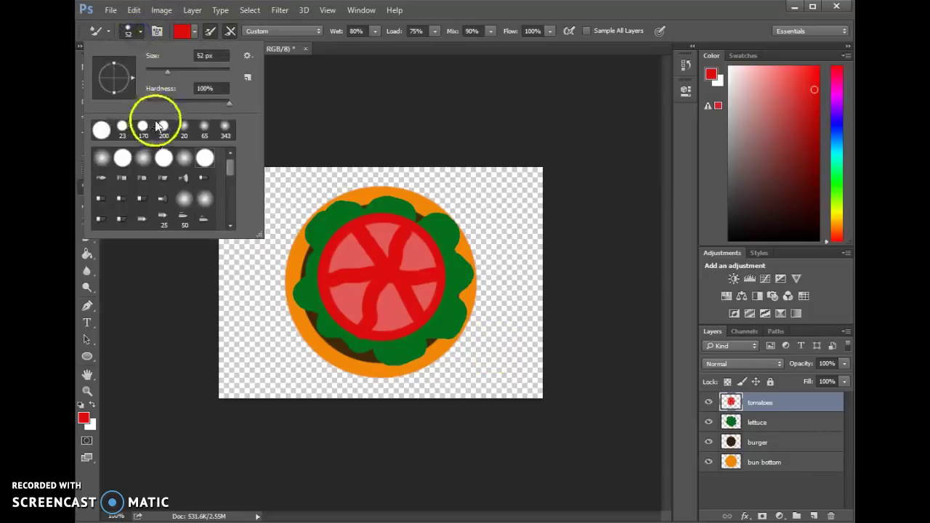
pyautogui.click(185, 136)
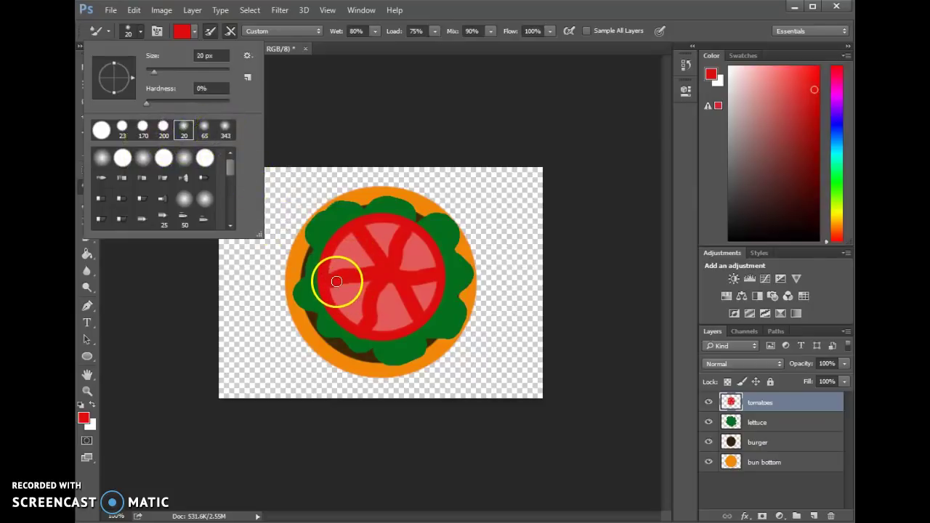
pyautogui.click(347, 267)
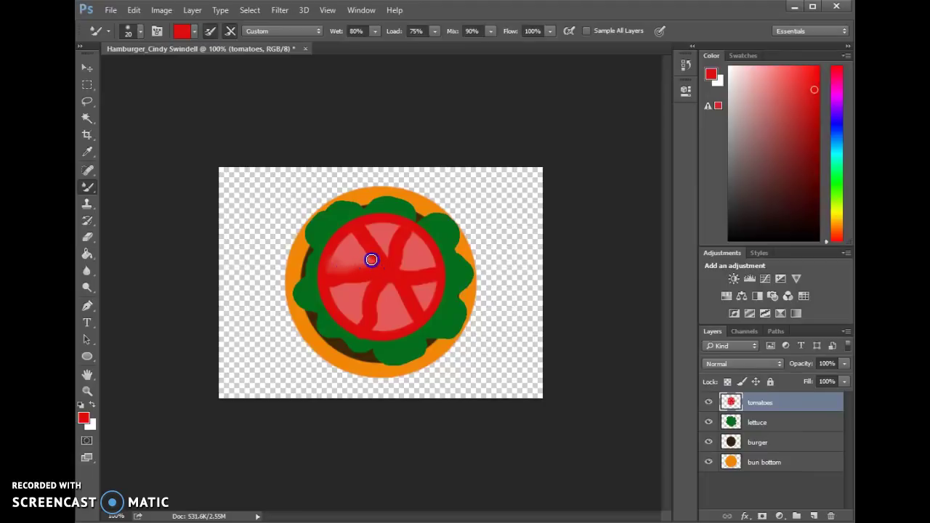
# - Blend the tomato's segment lines at the top, centre, right, bottom and lower-left, then hide the tomatoes layer
pyautogui.moveTo(334, 270)
pyautogui.mouseDown()
pyautogui.moveTo(358, 237)
pyautogui.moveTo(379, 262)
pyautogui.moveTo(371, 228)
pyautogui.moveTo(392, 260)
pyautogui.moveTo(388, 246)
pyautogui.moveTo(400, 225)
pyautogui.moveTo(388, 252)
pyautogui.moveTo(393, 226)
pyautogui.moveTo(365, 232)
pyautogui.moveTo(400, 233)
pyautogui.mouseUp()
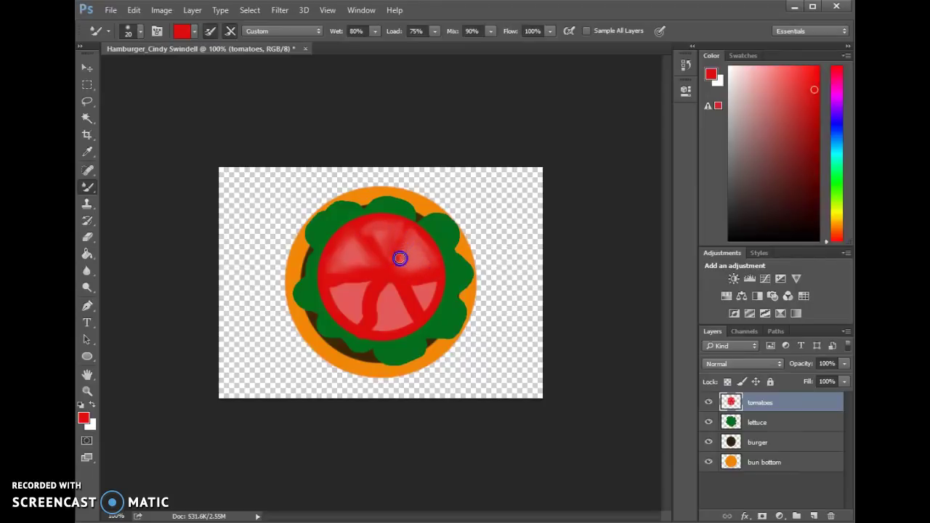
pyautogui.moveTo(399, 262)
pyautogui.mouseDown()
pyautogui.moveTo(435, 282)
pyautogui.moveTo(427, 307)
pyautogui.moveTo(435, 281)
pyautogui.moveTo(427, 305)
pyautogui.mouseUp()
pyautogui.moveTo(422, 269)
pyautogui.mouseDown()
pyautogui.moveTo(400, 293)
pyautogui.moveTo(395, 287)
pyautogui.moveTo(410, 321)
pyautogui.moveTo(391, 288)
pyautogui.moveTo(378, 307)
pyautogui.moveTo(388, 285)
pyautogui.mouseUp()
pyautogui.moveTo(390, 327); pyautogui.dragTo(406, 326)
pyautogui.moveTo(395, 291)
pyautogui.mouseDown()
pyautogui.moveTo(365, 304)
pyautogui.moveTo(365, 281)
pyautogui.moveTo(331, 289)
pyautogui.moveTo(362, 320)
pyautogui.moveTo(370, 281)
pyautogui.moveTo(338, 289)
pyautogui.moveTo(366, 283)
pyautogui.moveTo(348, 283)
pyautogui.moveTo(368, 290)
pyautogui.moveTo(359, 310)
pyautogui.moveTo(371, 282)
pyautogui.moveTo(364, 315)
pyautogui.moveTo(355, 299)
pyautogui.moveTo(351, 317)
pyautogui.moveTo(341, 301)
pyautogui.moveTo(360, 328)
pyautogui.moveTo(362, 294)
pyautogui.moveTo(339, 289)
pyautogui.moveTo(351, 284)
pyautogui.moveTo(330, 288)
pyautogui.moveTo(358, 286)
pyautogui.moveTo(341, 266)
pyautogui.moveTo(372, 263)
pyautogui.moveTo(347, 240)
pyautogui.moveTo(364, 248)
pyautogui.moveTo(384, 233)
pyautogui.moveTo(419, 266)
pyautogui.mouseUp()
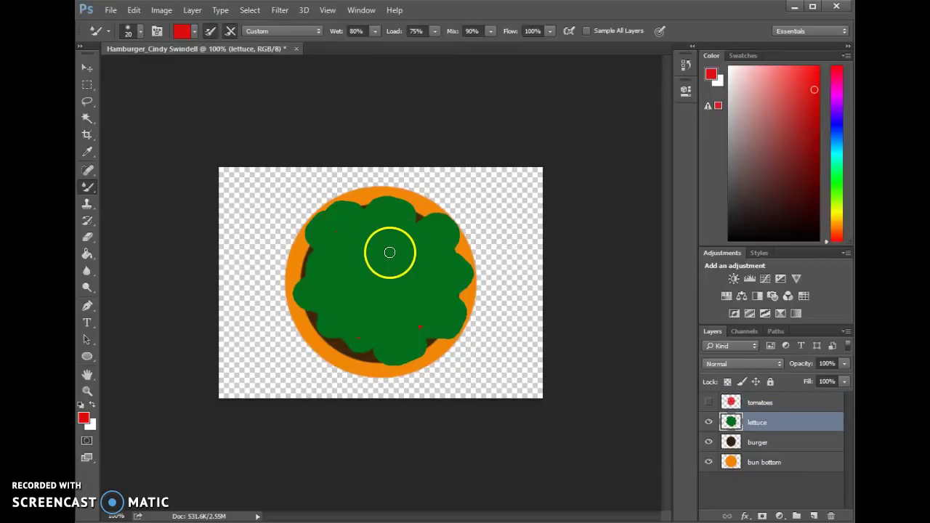
pyautogui.moveTo(394, 250)
pyautogui.mouseDown()
pyautogui.moveTo(414, 272)
pyautogui.moveTo(313, 261)
pyautogui.mouseUp()
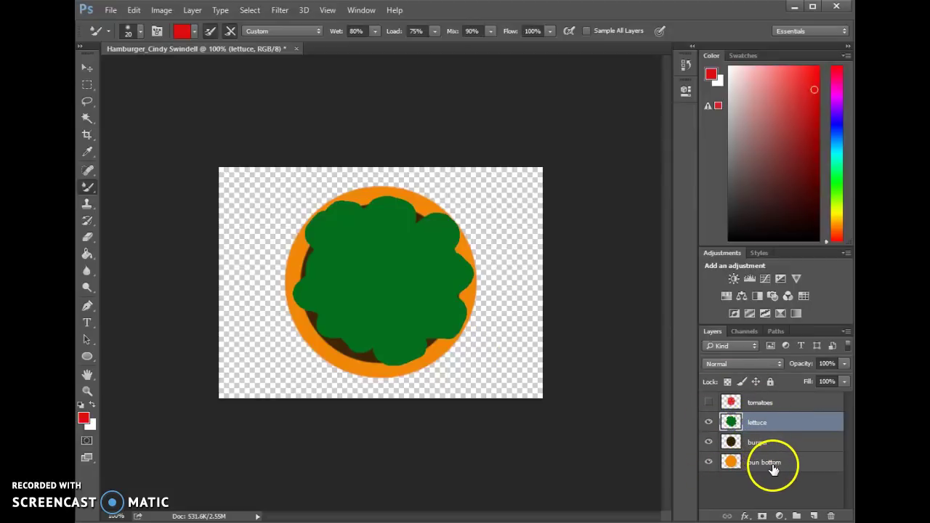
# - Make the tomatoes layer visible again above the lettuce
pyautogui.click(709, 402)
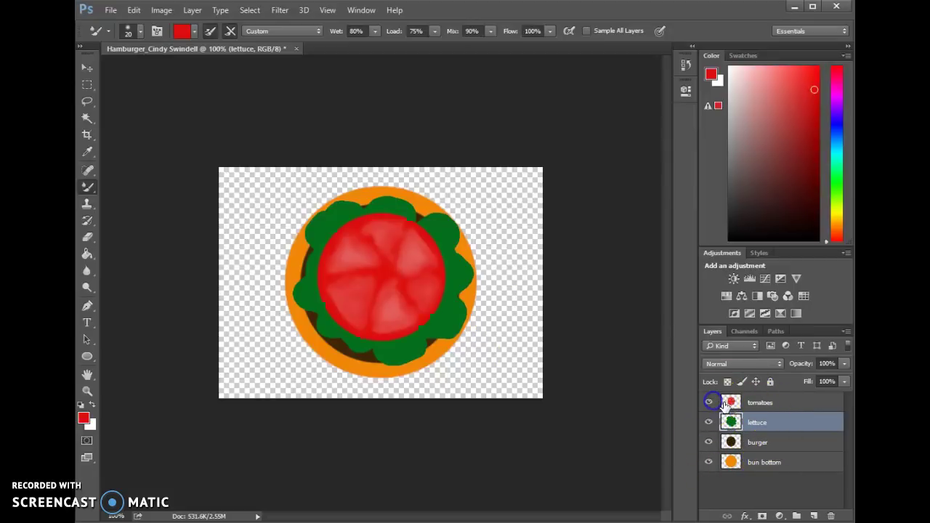